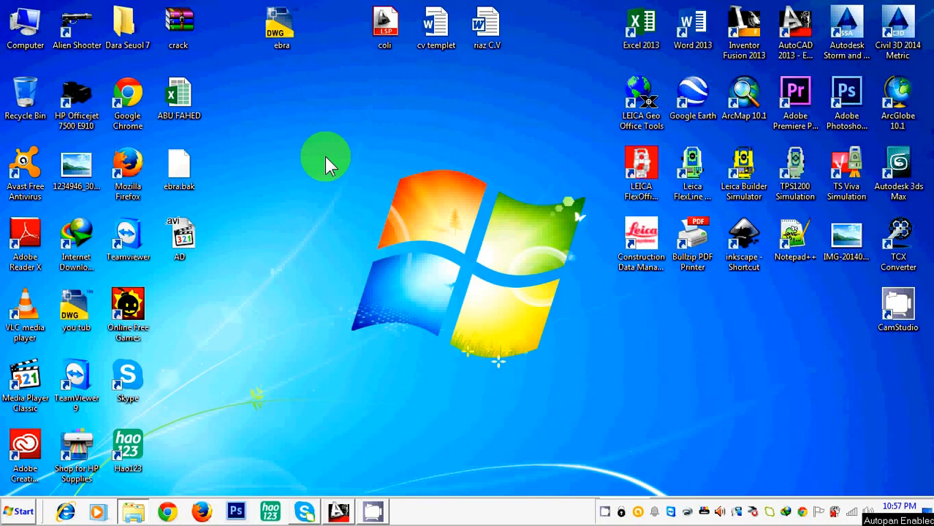
right_click(326, 165)
click(338, 192)
right_click(334, 160)
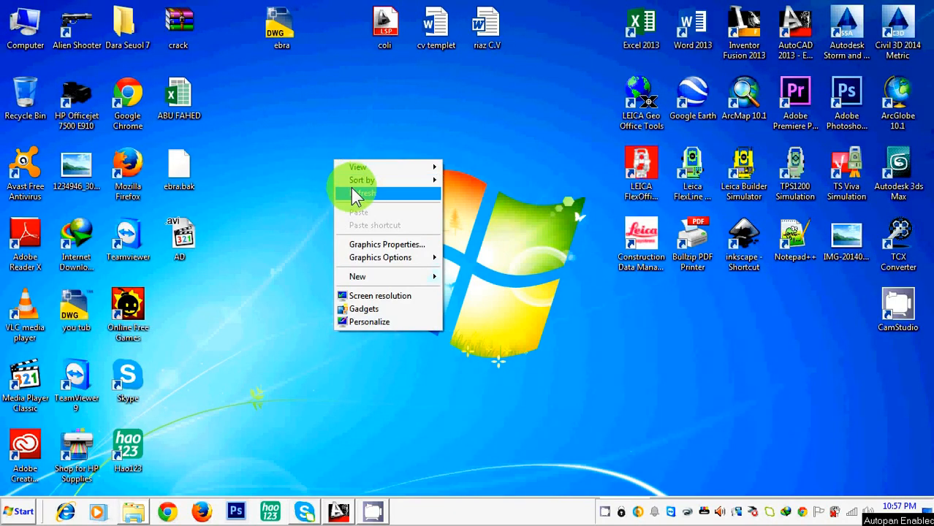
click(355, 193)
right_click(355, 192)
click(371, 221)
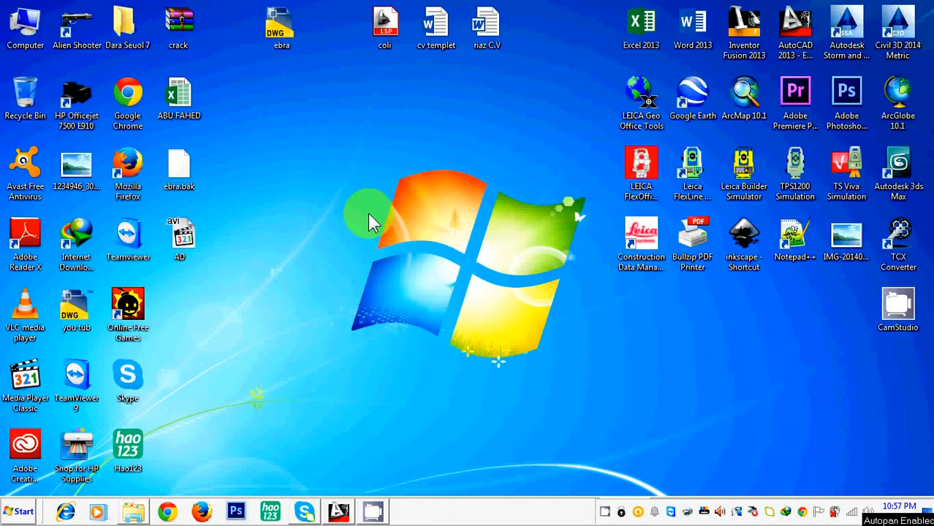
right_click(316, 134)
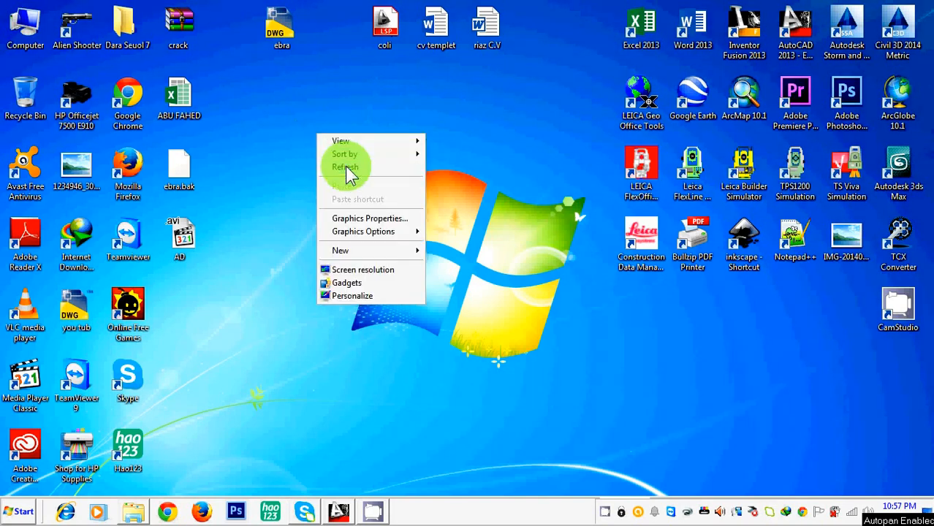
click(346, 167)
right_click(346, 166)
click(364, 198)
right_click(363, 196)
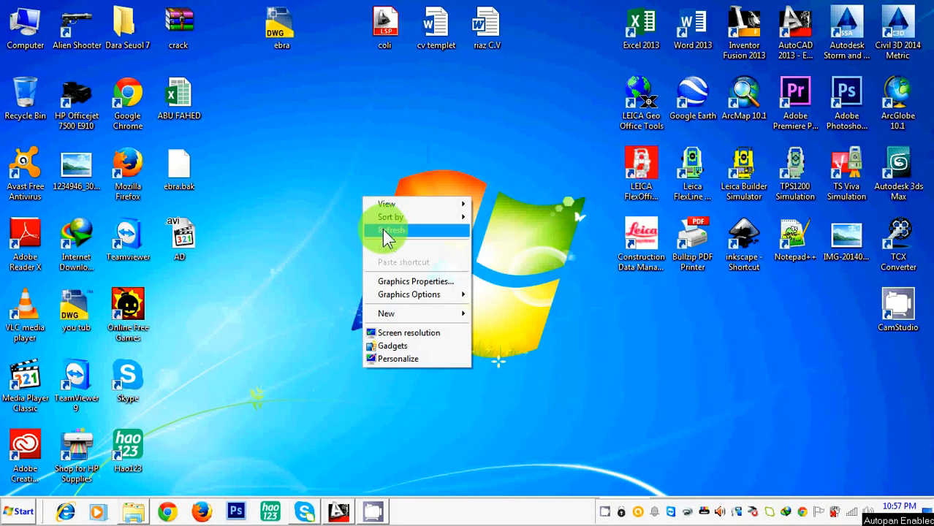
click(387, 232)
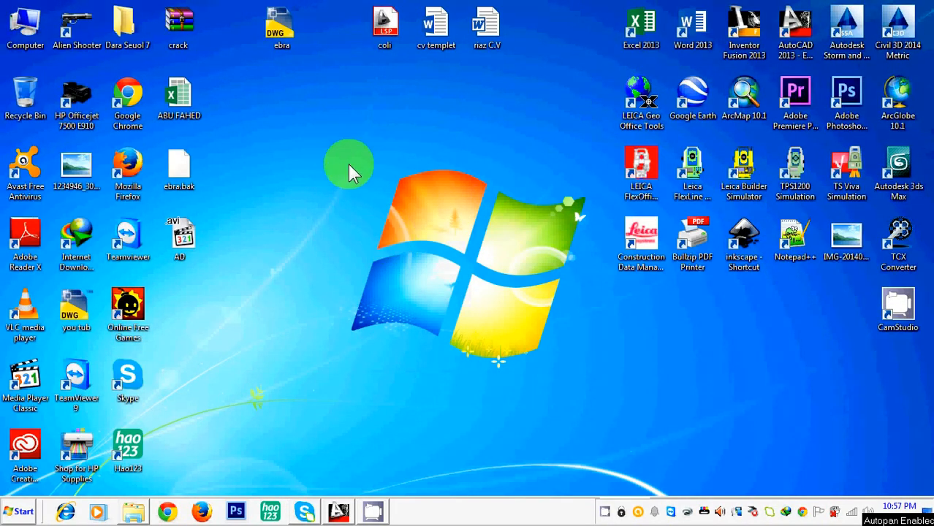
right_click(340, 146)
click(354, 182)
right_click(365, 179)
click(379, 212)
right_click(334, 132)
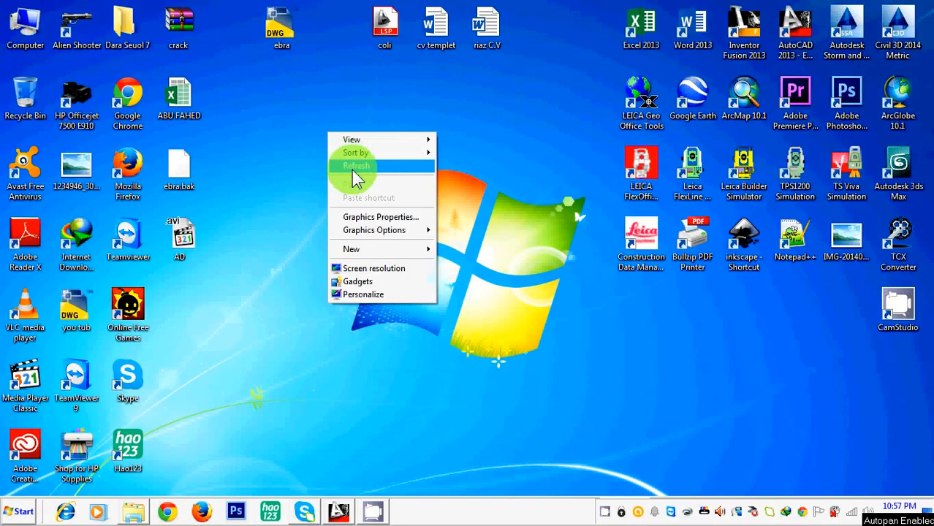
click(356, 165)
right_click(351, 166)
click(368, 199)
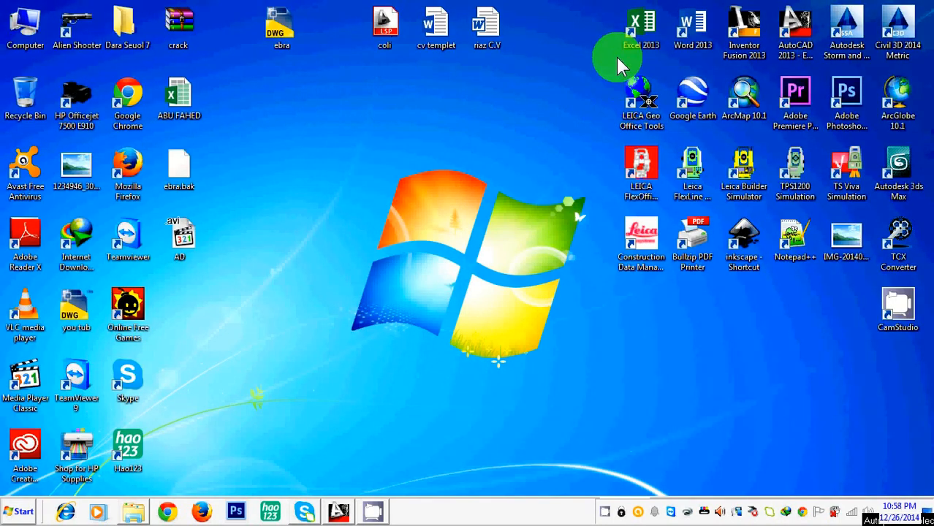
right_click(517, 91)
click(538, 125)
click(643, 24)
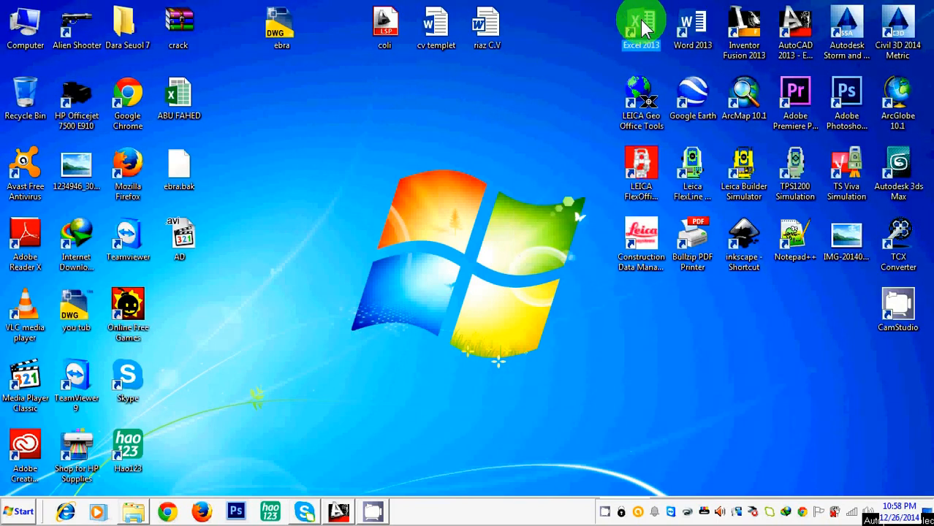
right_click(372, 149)
click(410, 183)
right_click(407, 185)
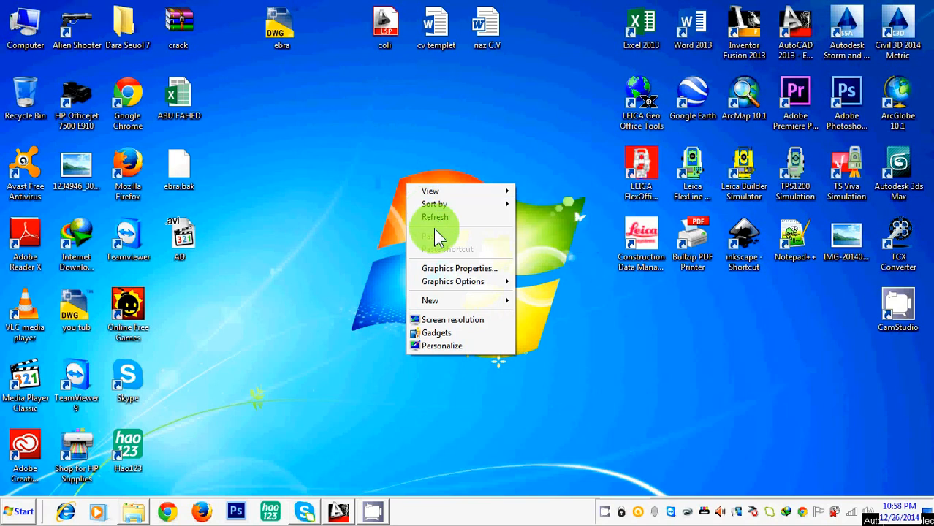
click(435, 217)
right_click(362, 168)
click(391, 197)
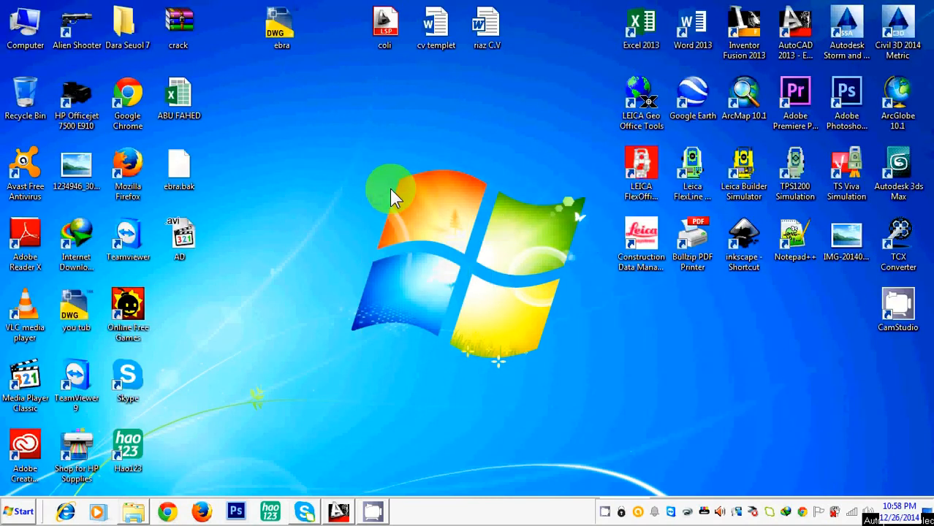
Launch Excel 2013, create a blank workbook and maximize its window
double_click(636, 26)
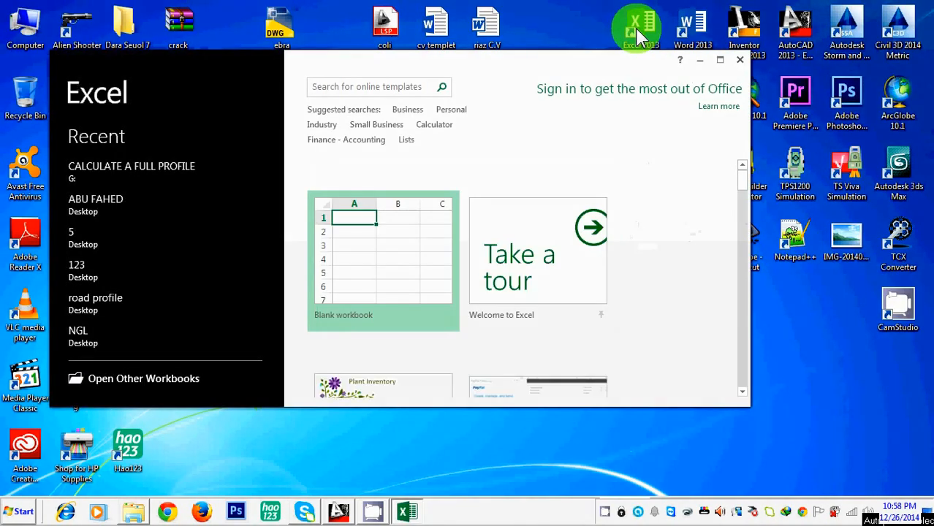
click(427, 213)
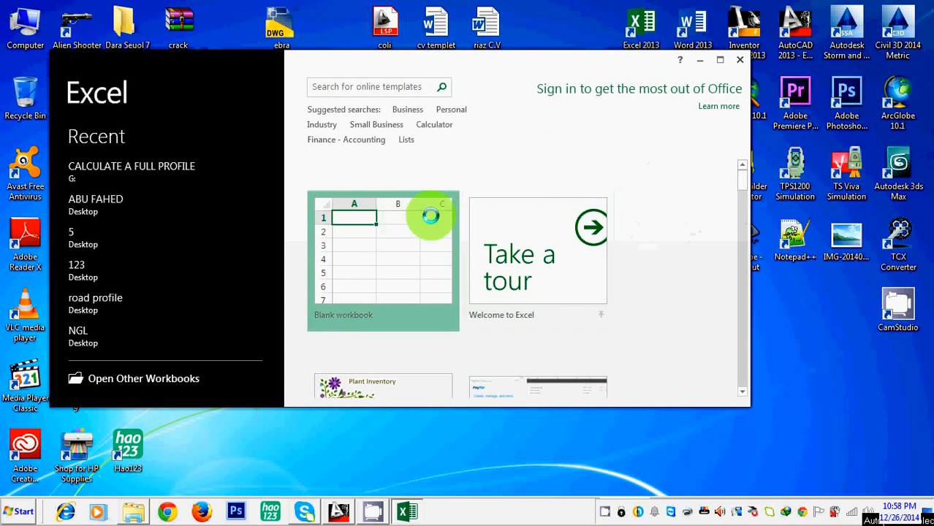
click(719, 59)
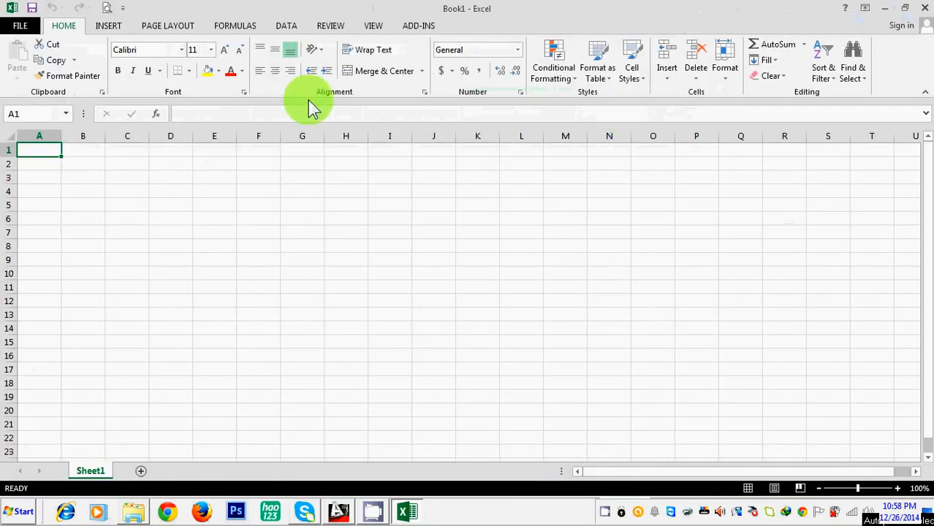
Enter the column headings ST, BS, IS, HI, FS, ELE and REMARK in cells A1 to G1
click(44, 153)
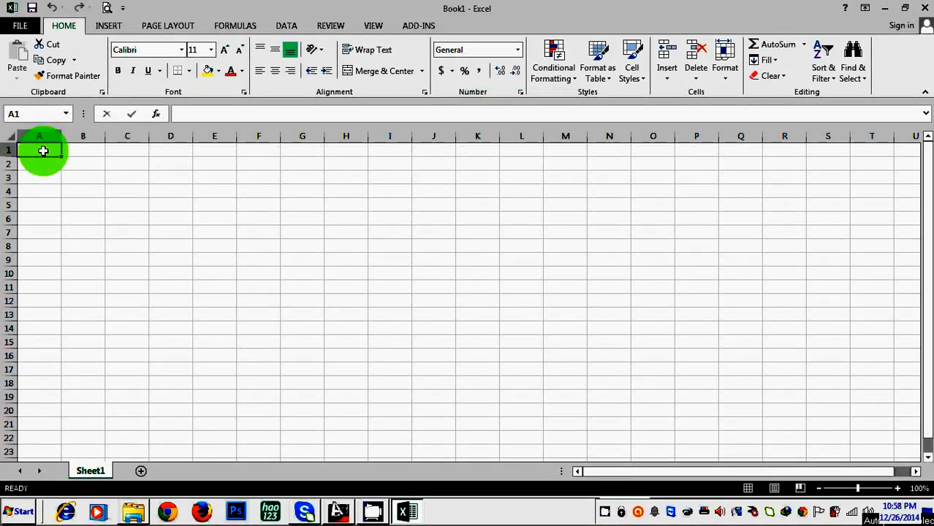
text(ST)
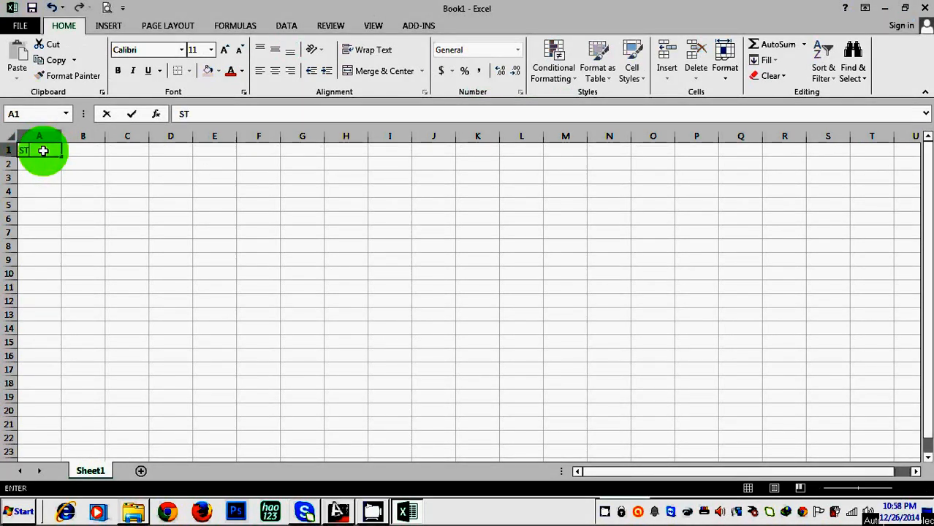
key(Tab)
text(B)
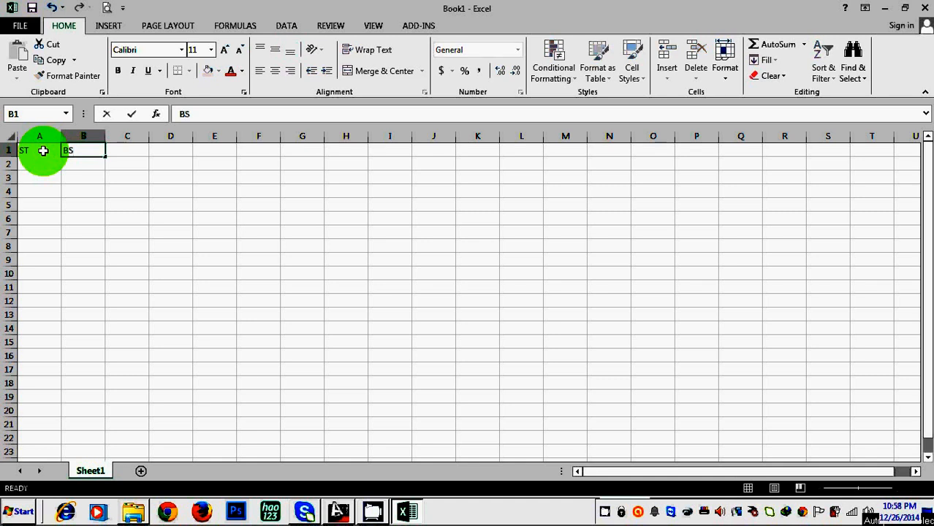
key(Tab)
text(IS)
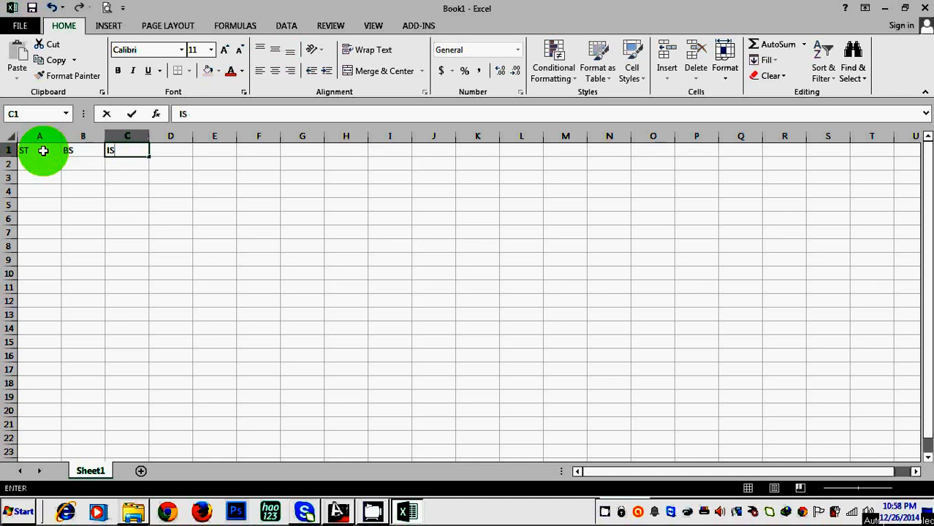
key(Tab)
text(H)
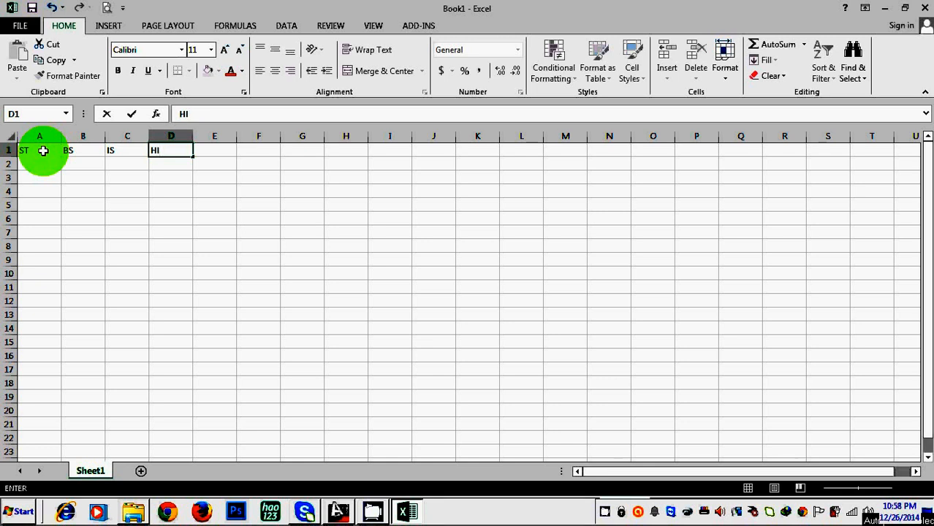
key(Tab)
text(F)
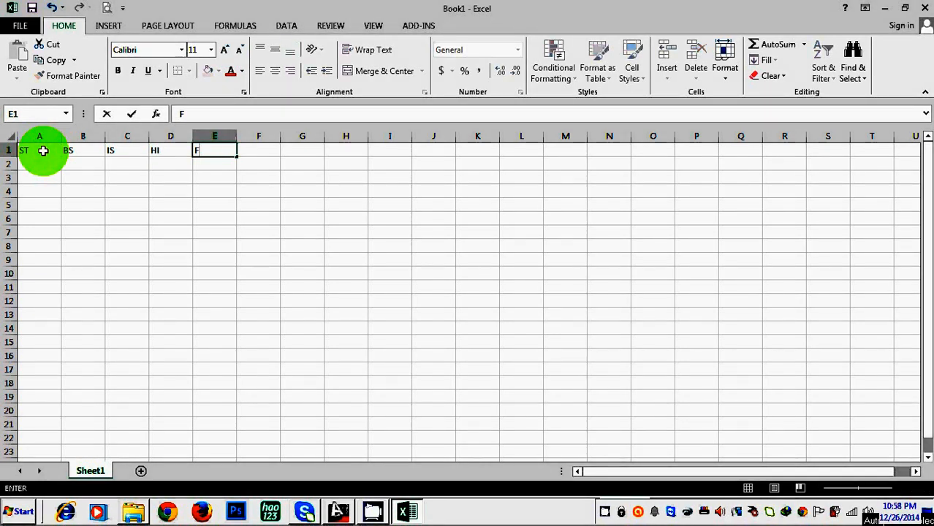
key(Tab)
text(E)
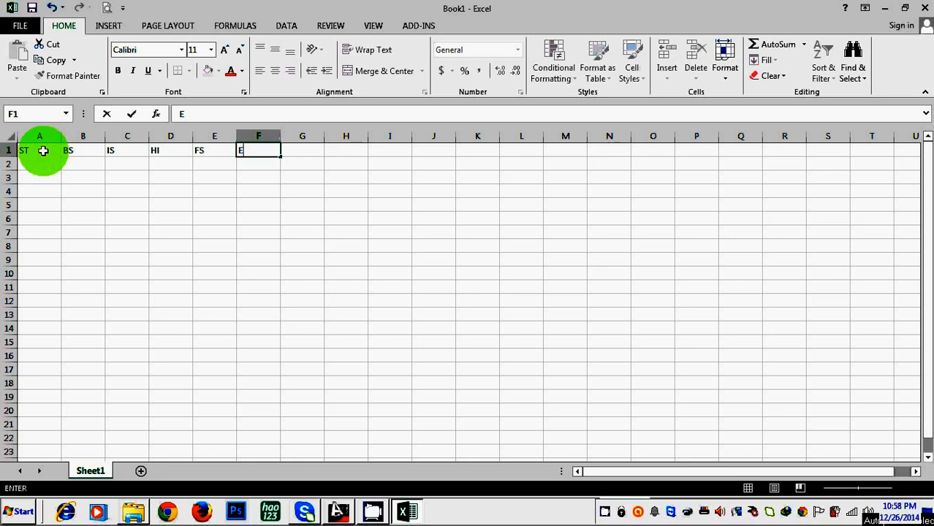
key(Tab)
text(R)
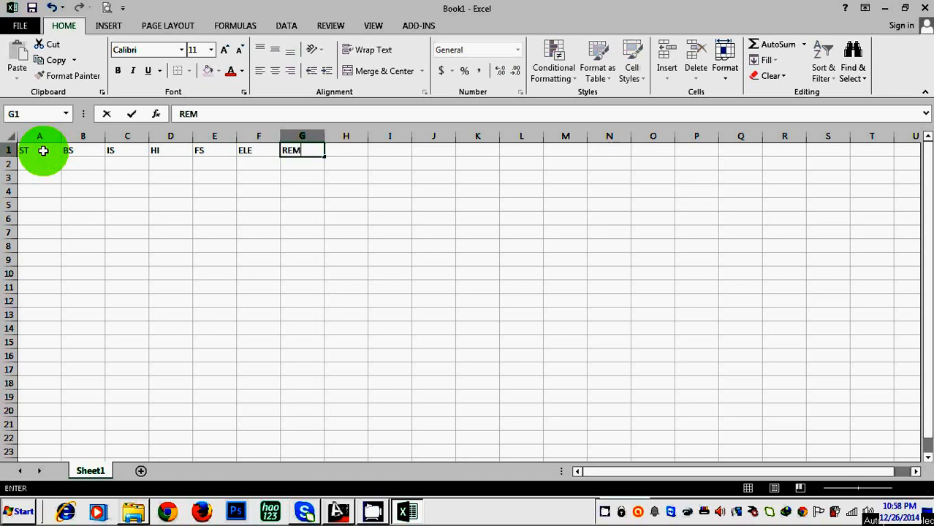
click(127, 217)
Italicize the heading row from ST to REMARK (A1:G1)
drag(22, 150, 309, 148)
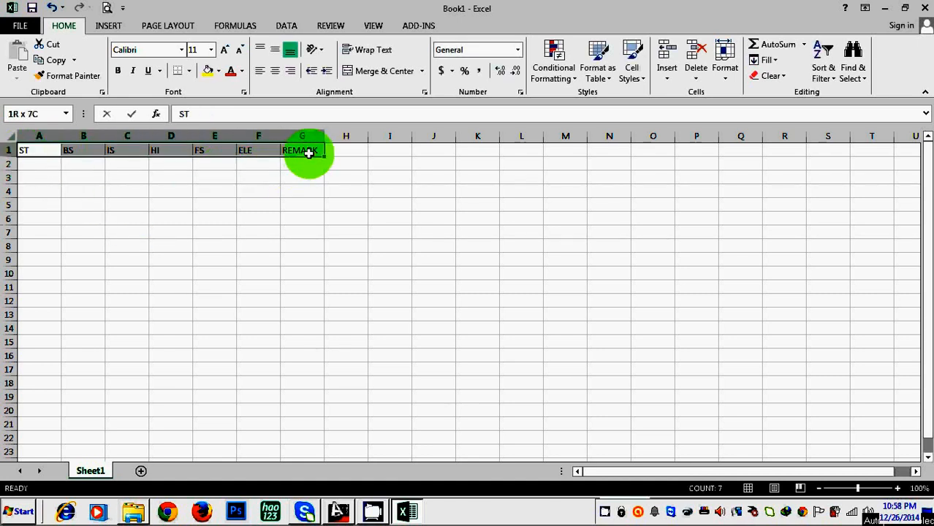
click(133, 69)
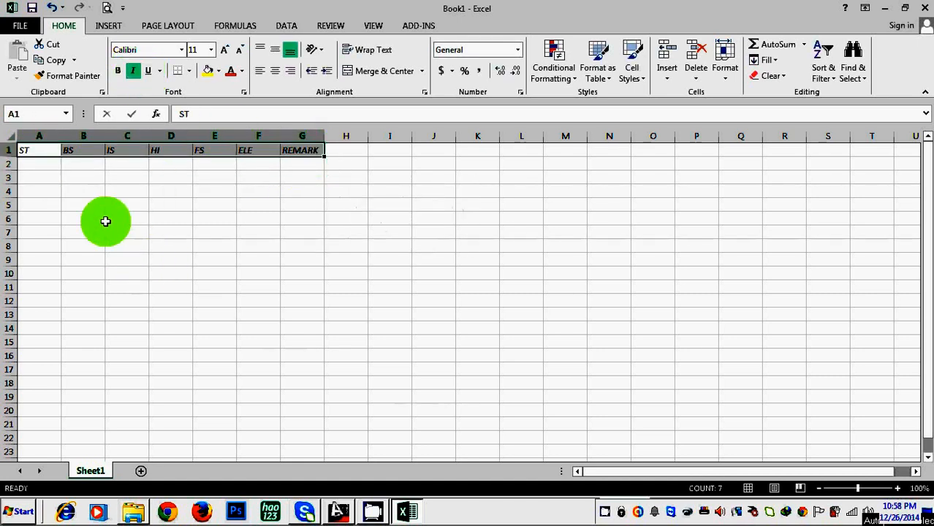
drag(110, 218, 82, 218)
drag(29, 150, 300, 151)
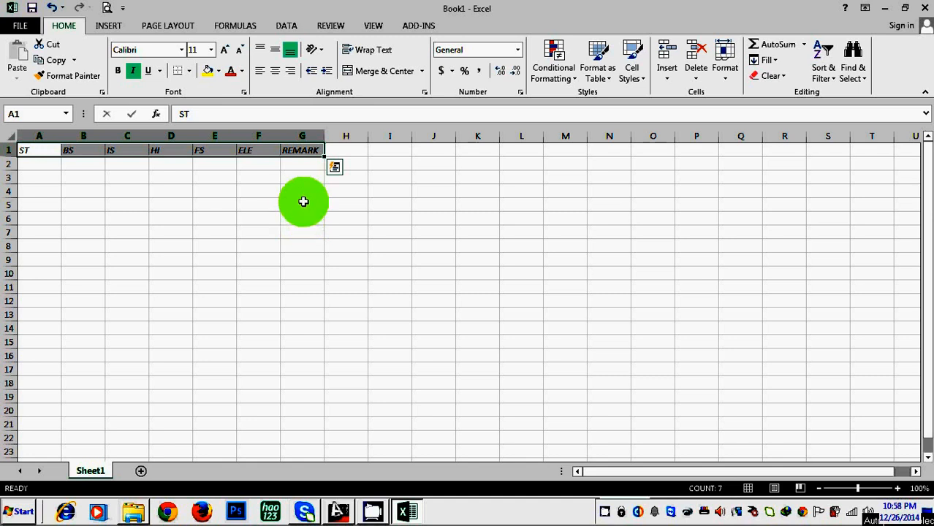
click(302, 203)
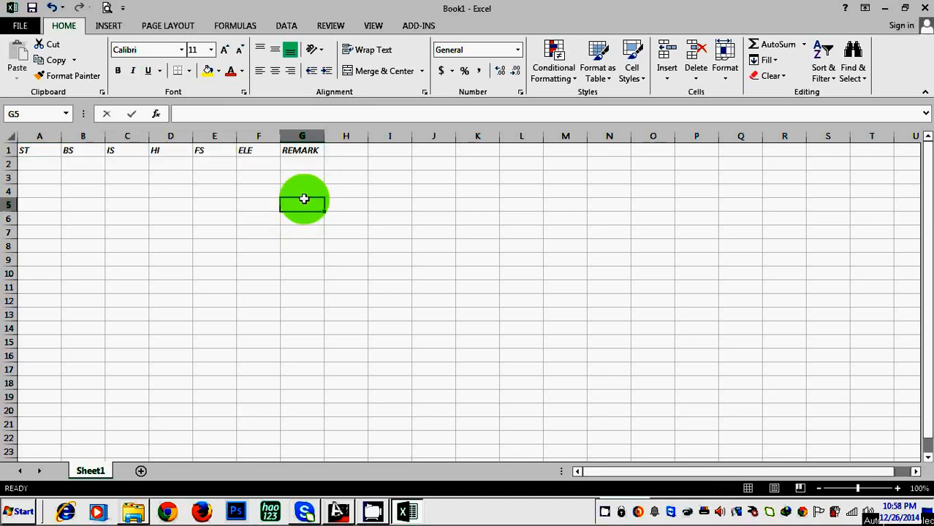
Enter TP, 0, 25 and 50 down the ST column in cells A2 to A5
click(28, 165)
text(TP)
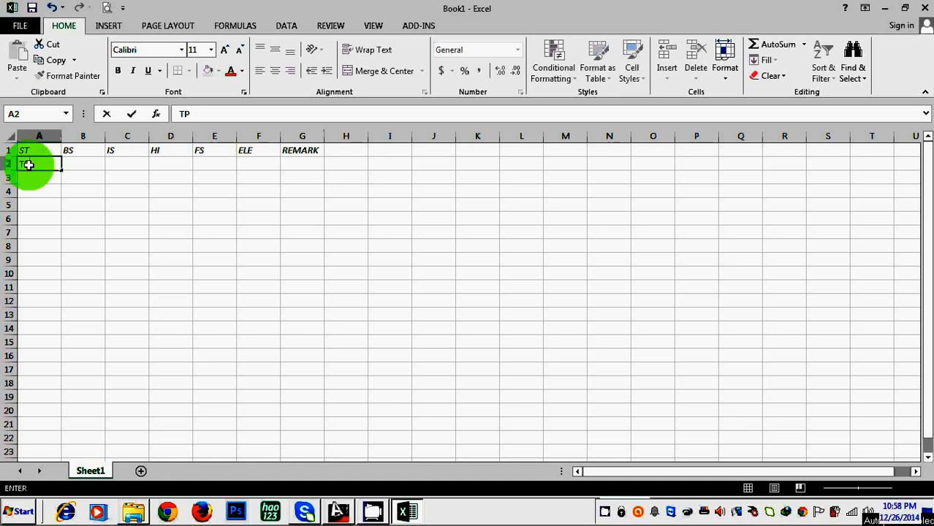
key(Return)
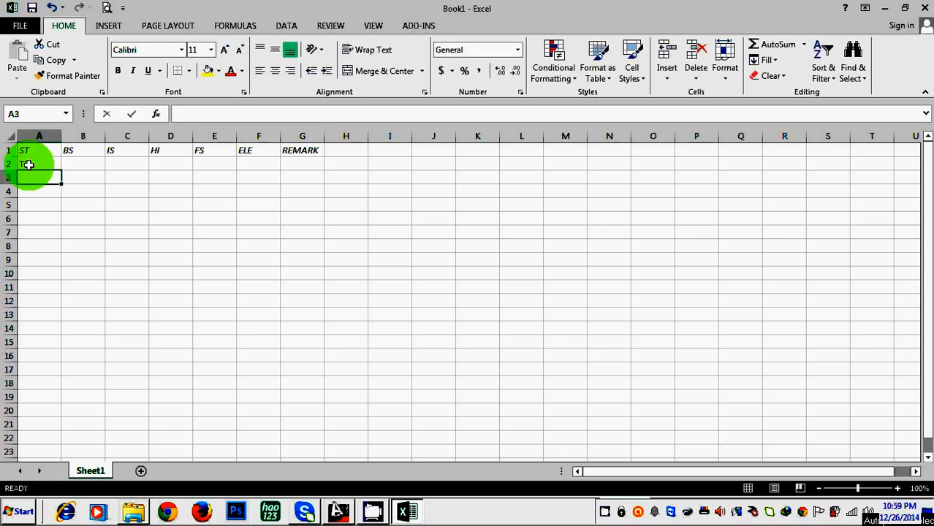
text(0)
key(Return)
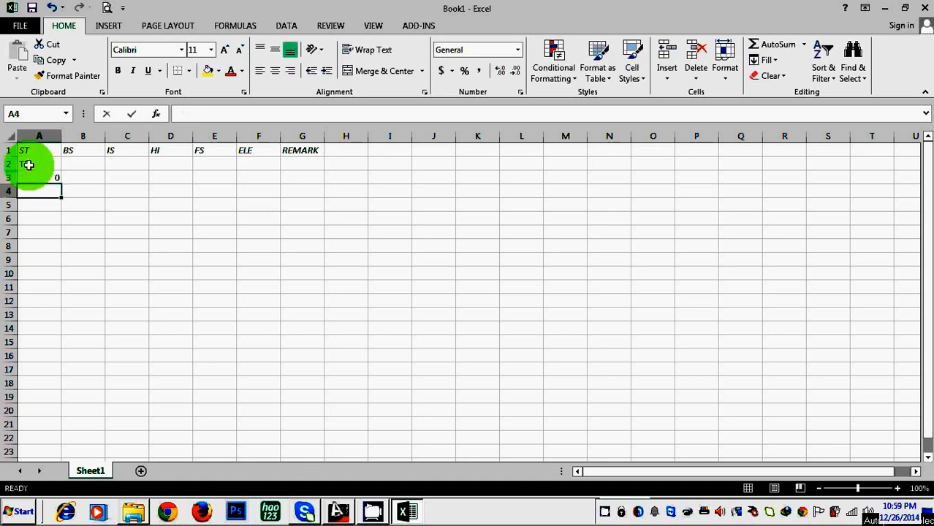
text(25)
key(Return)
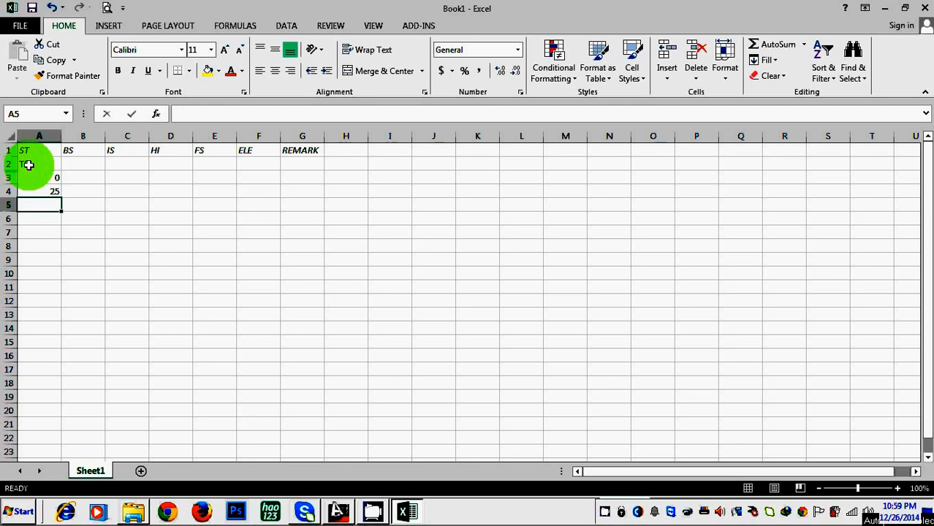
text(50)
click(35, 270)
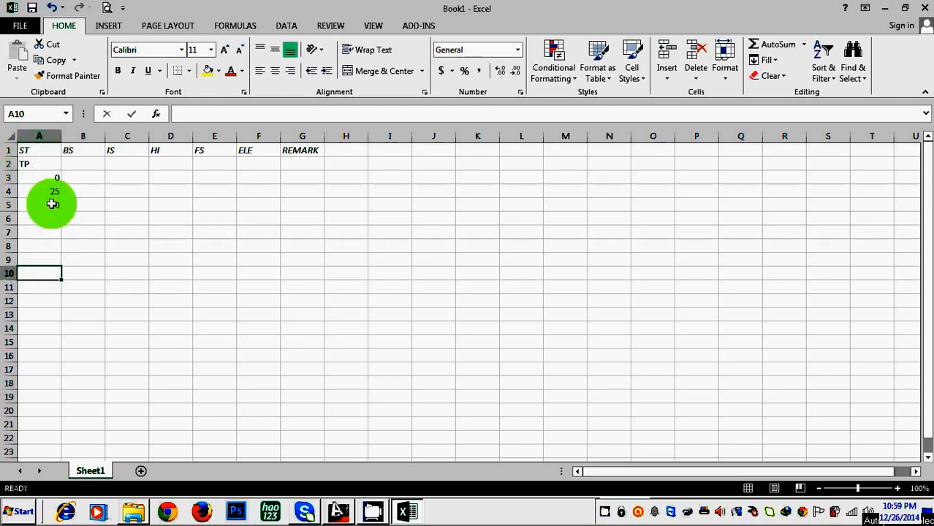
Extend the 25, 50 station series from A4:A5 down to 975 in cell A42
click(47, 190)
drag(48, 190, 50, 204)
click(52, 246)
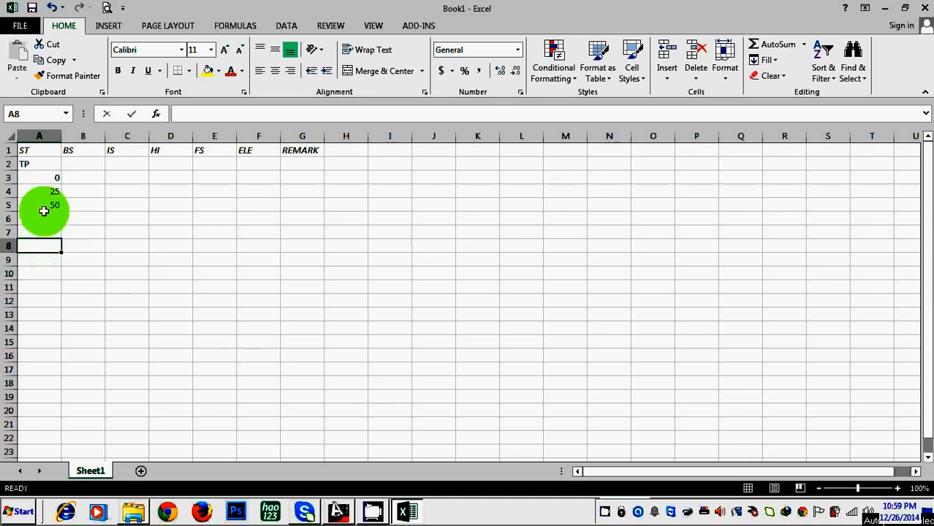
drag(50, 190, 51, 205)
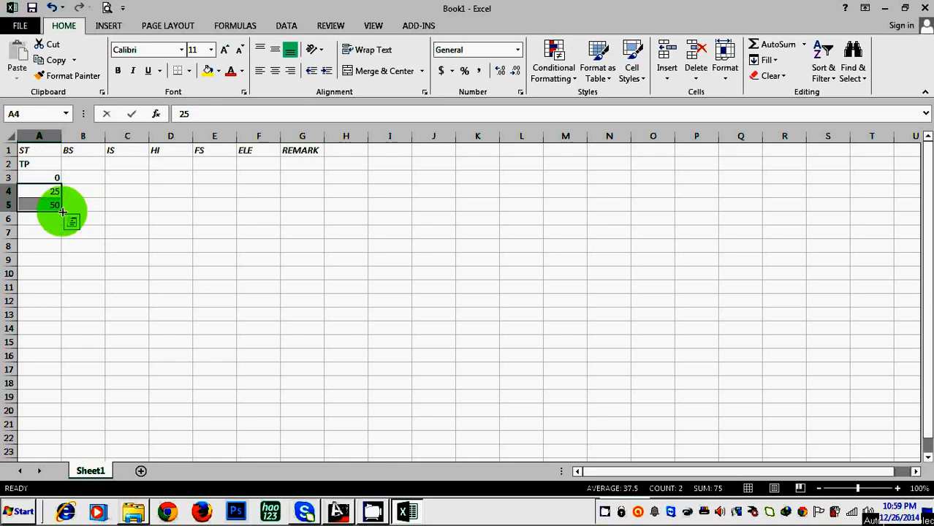
drag(63, 212, 56, 176)
scroll(120, 356, up, 6)
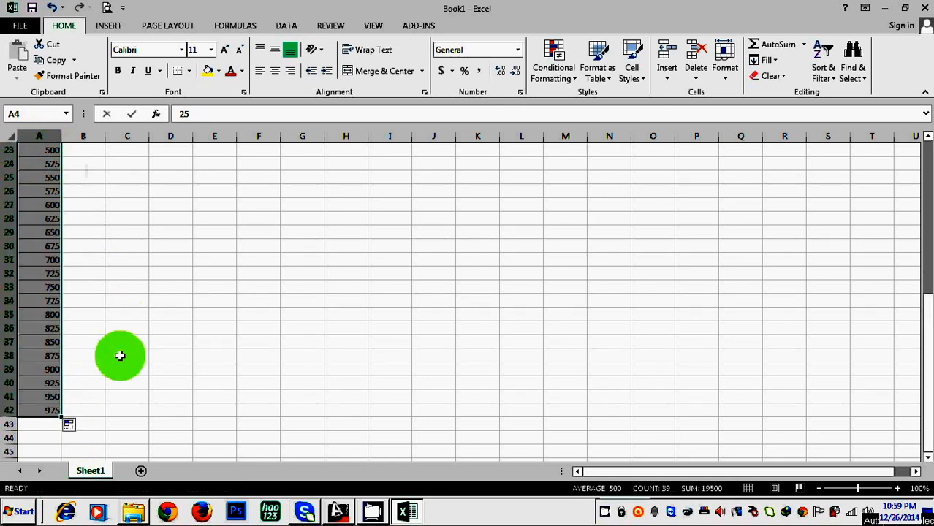
scroll(87, 322, down, 4)
scroll(73, 285, up, 11)
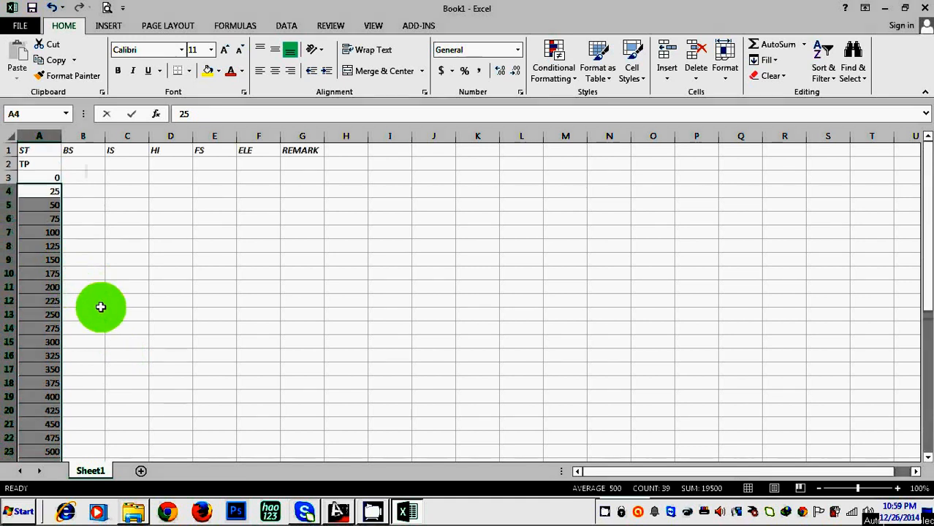
Enter 1.82 as the TP row's BS reading in cell B2 and 586.789 as its elevation in cell F2
click(80, 167)
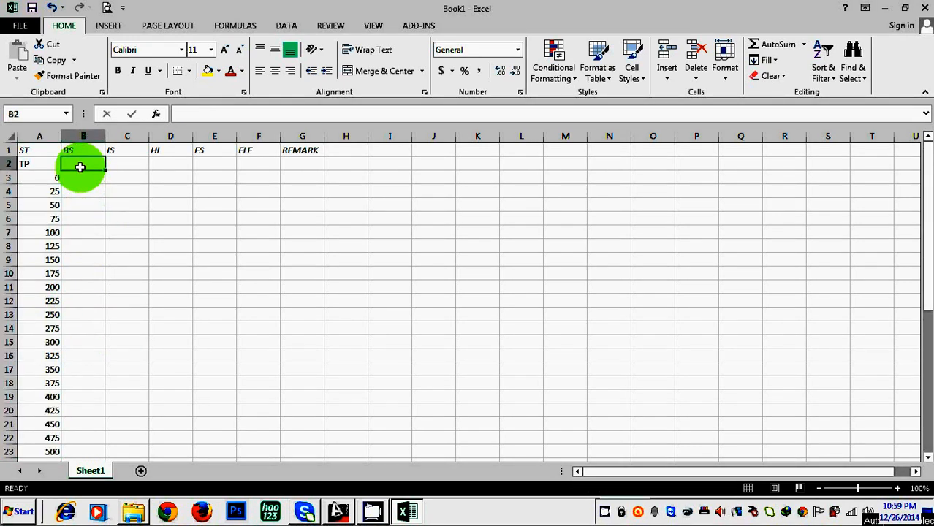
text(1)
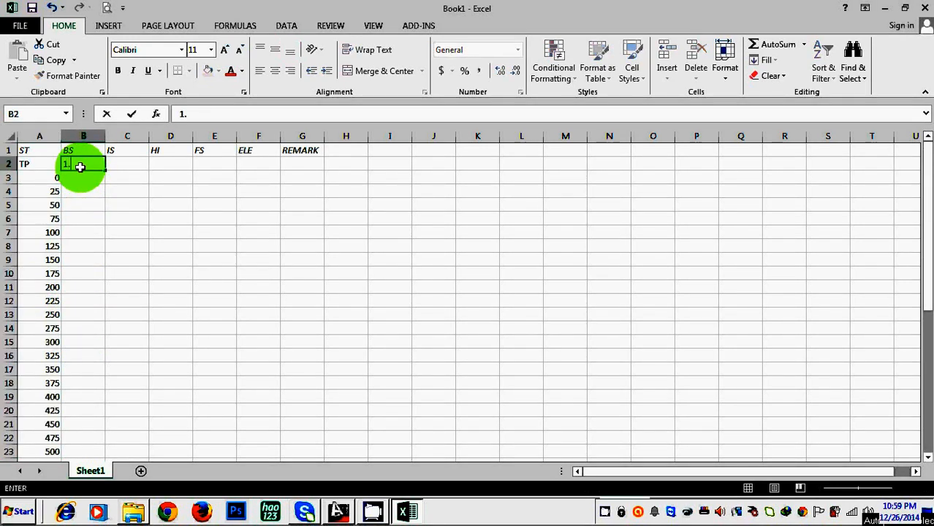
text(.82)
click(245, 166)
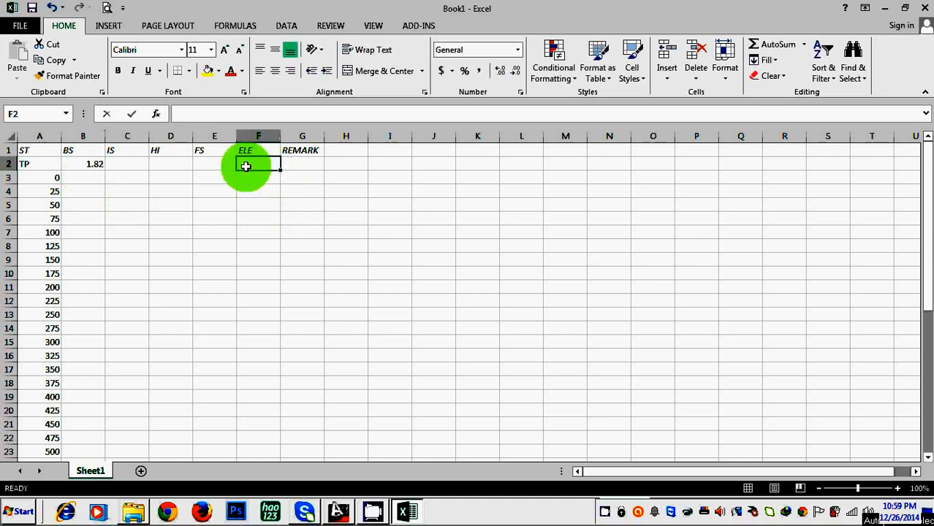
text(586.789)
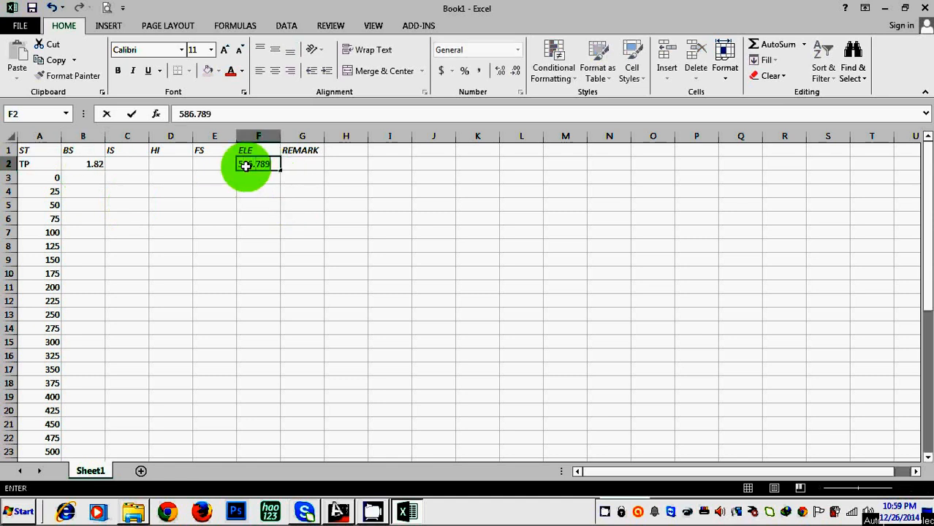
click(101, 261)
Center the ST column and make the heading row A1:G1 bold at font size 14
click(40, 136)
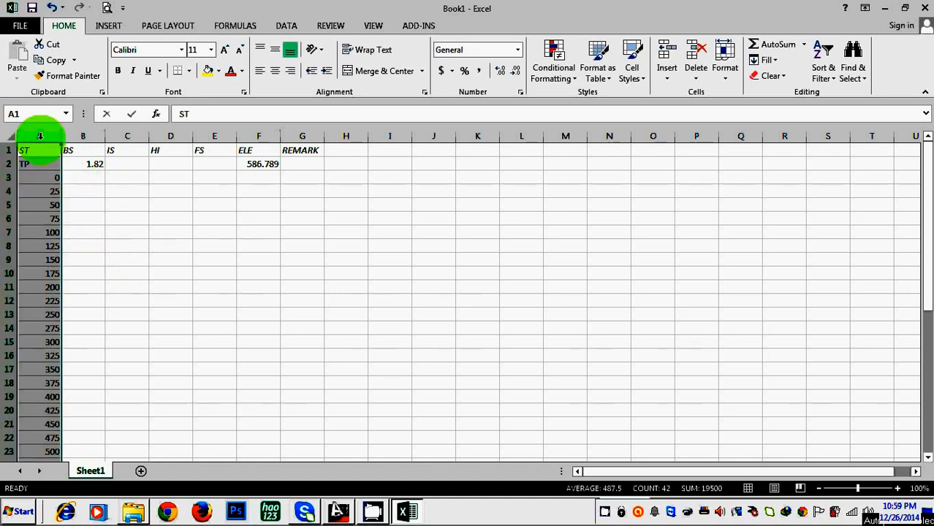
click(275, 72)
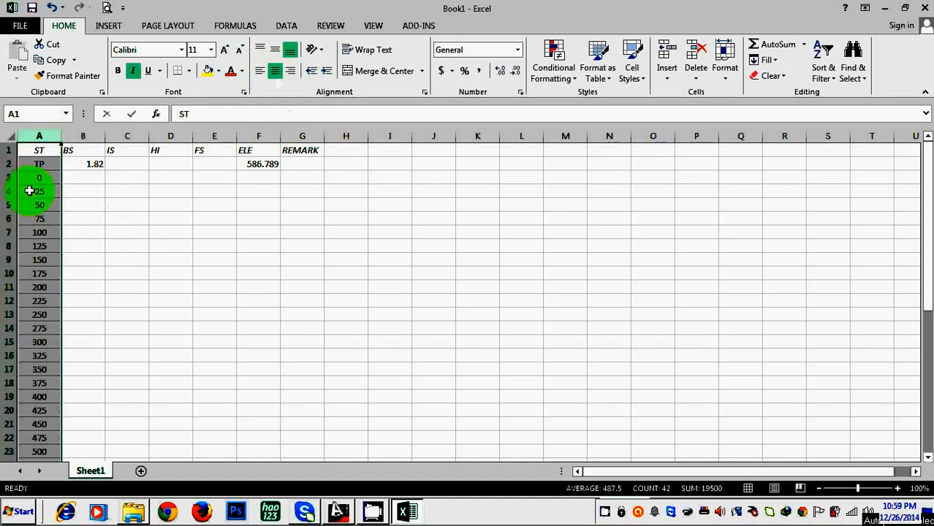
drag(40, 150, 303, 149)
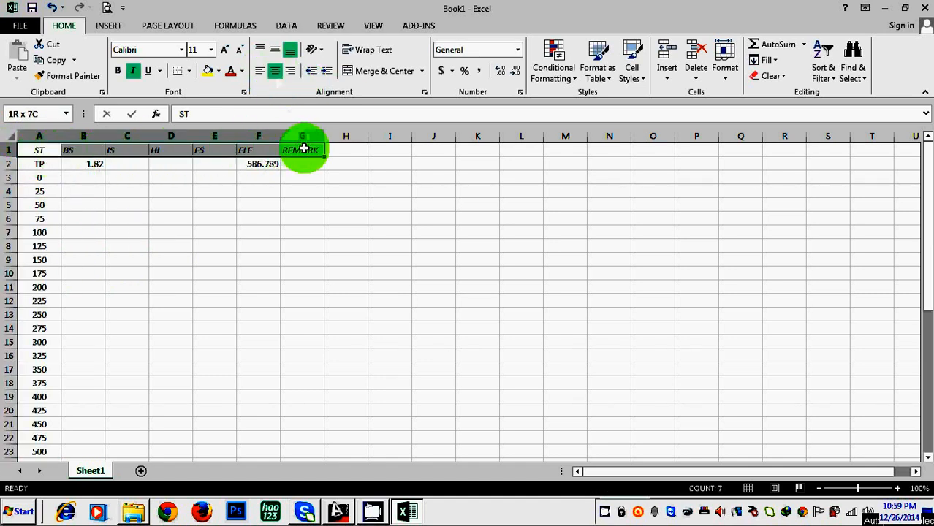
click(118, 71)
click(212, 49)
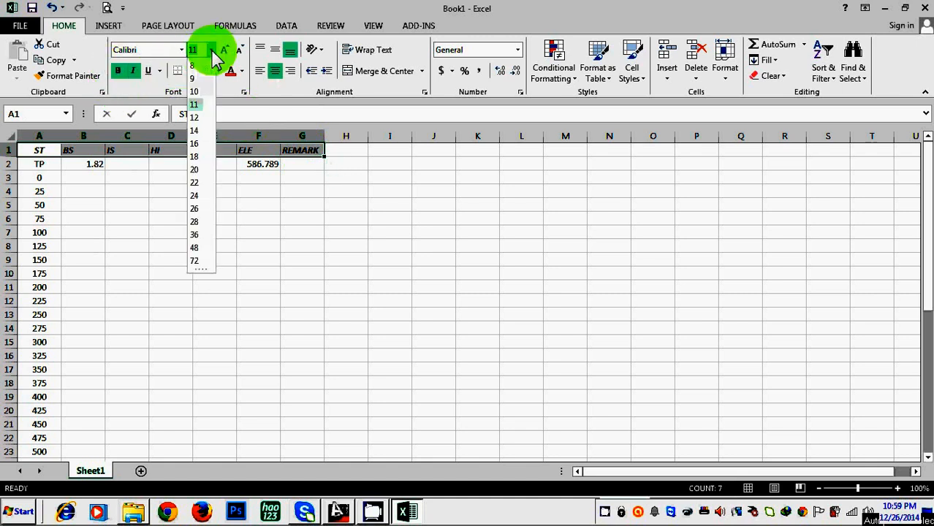
click(194, 131)
click(153, 239)
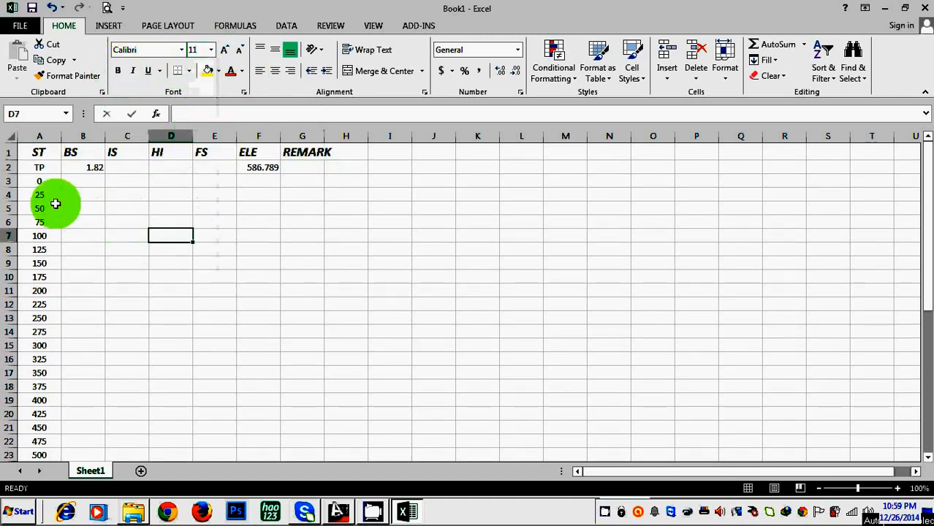
Italicize the whole ST column (column A)
click(38, 148)
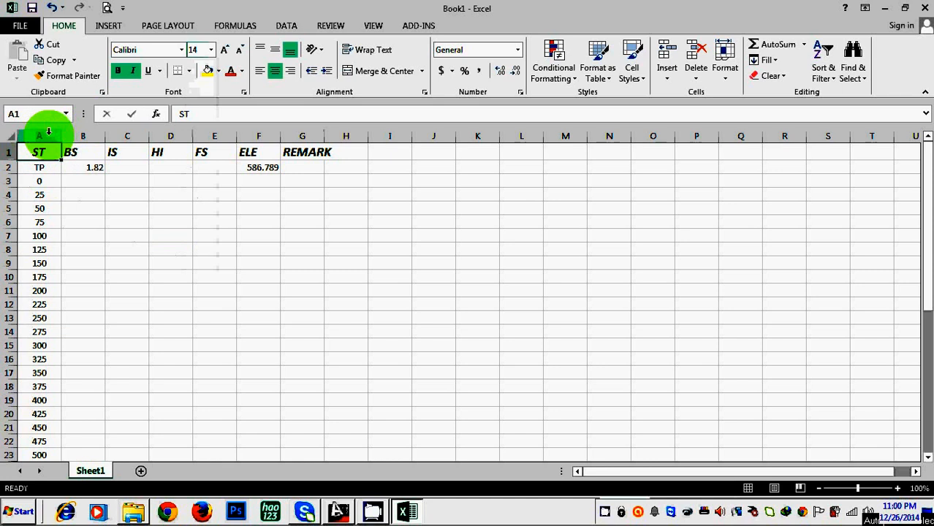
click(48, 134)
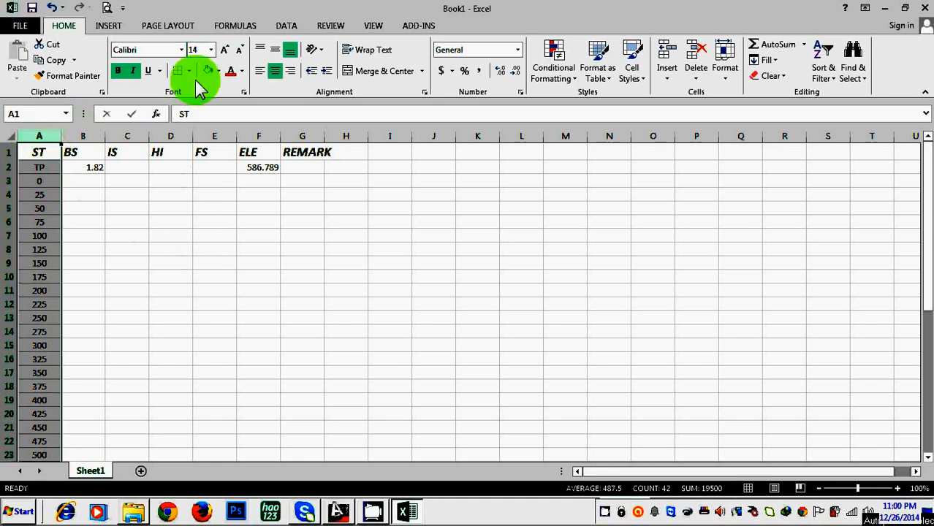
click(134, 71)
click(126, 236)
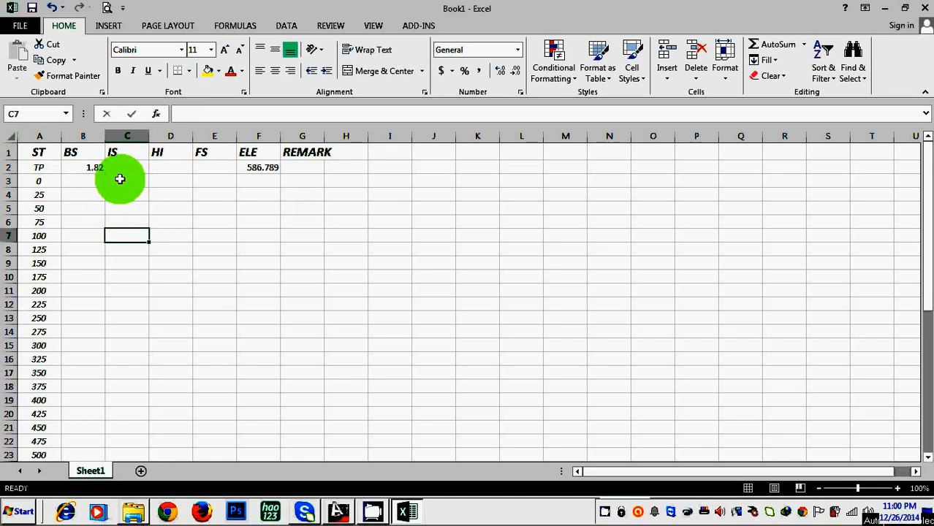
Center the headings from IS to REMARK in cells C1 to G1
drag(112, 151, 302, 149)
click(275, 71)
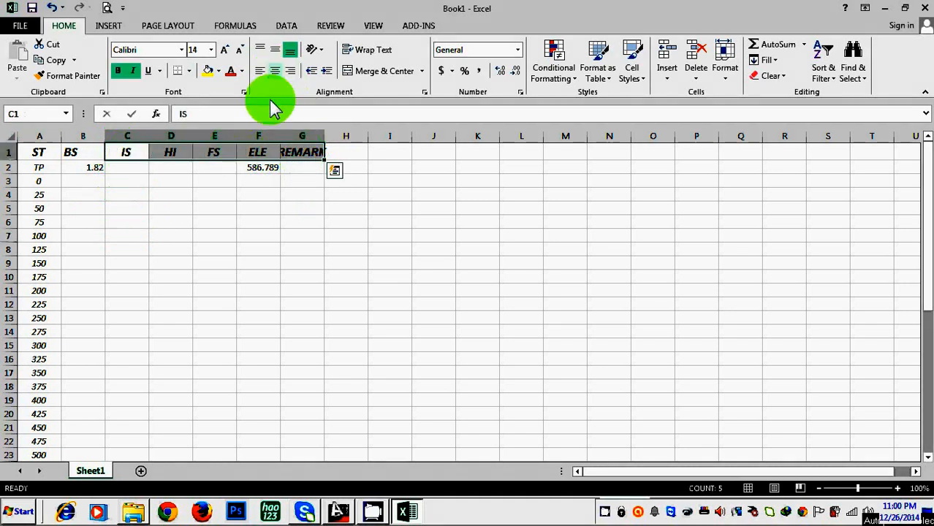
click(170, 277)
Enter 1.52 as the IS reading for station 0 in cell C3
click(126, 180)
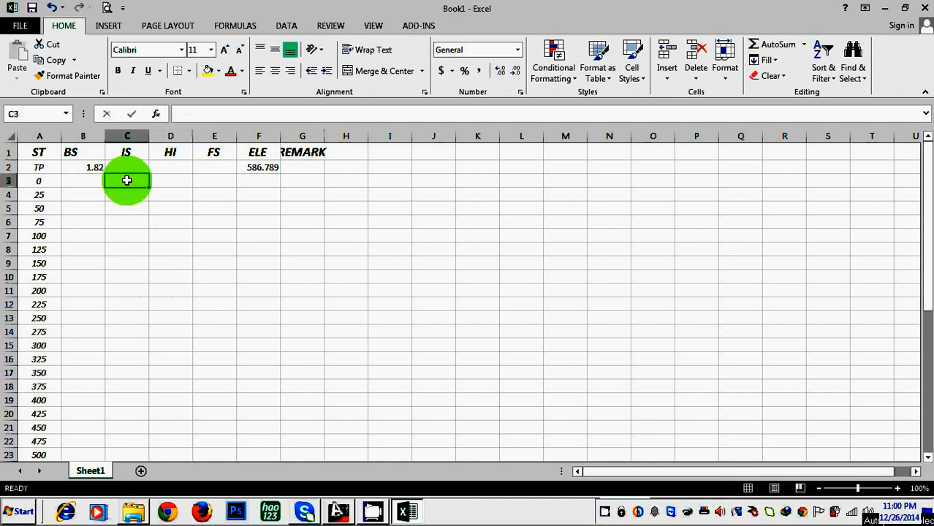
text(1)
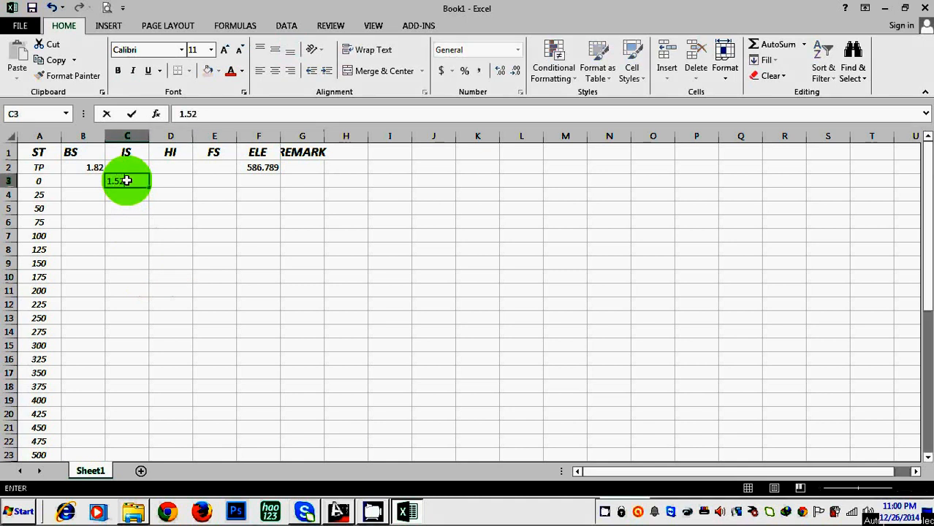
text(.52)
click(124, 222)
click(130, 181)
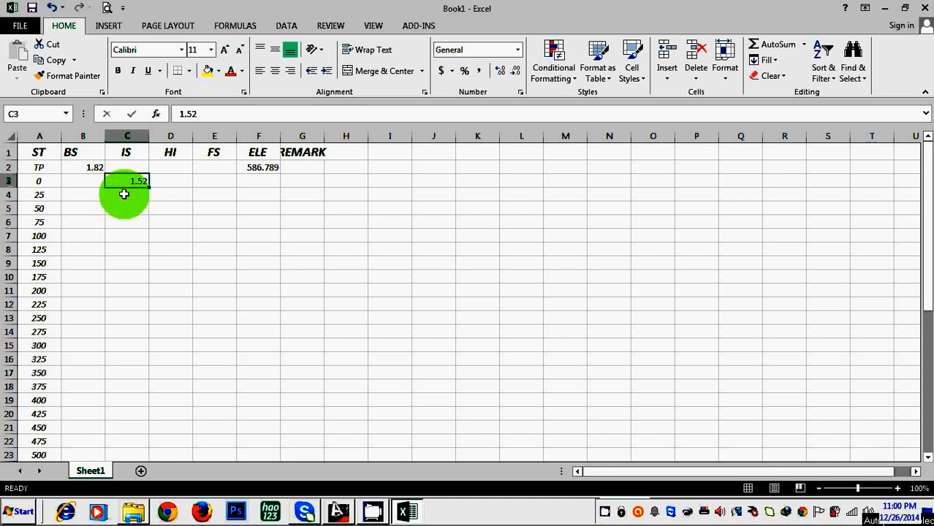
click(125, 193)
text(=)
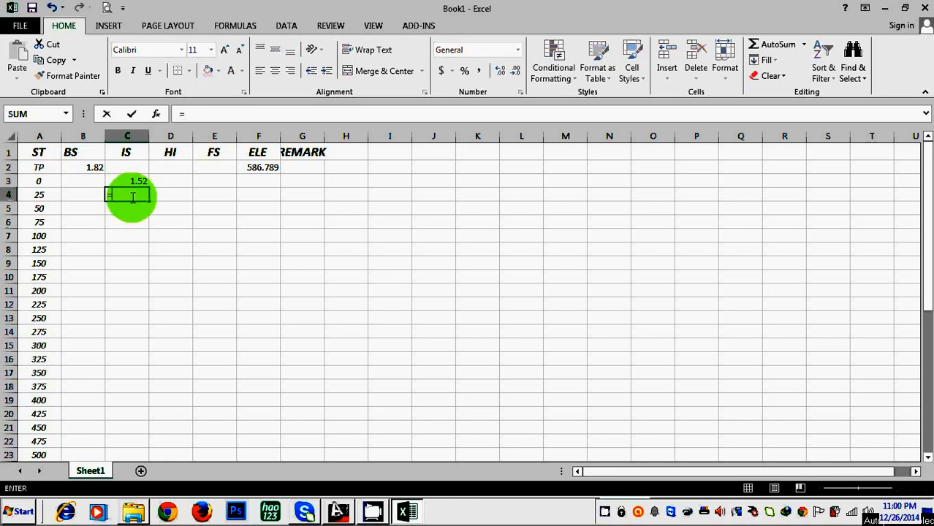
click(133, 181)
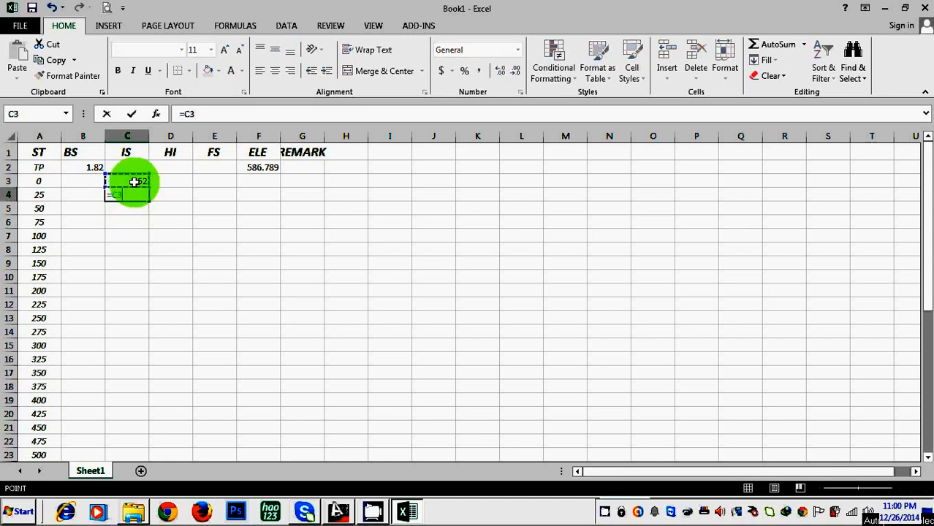
text(+5)
key(Return)
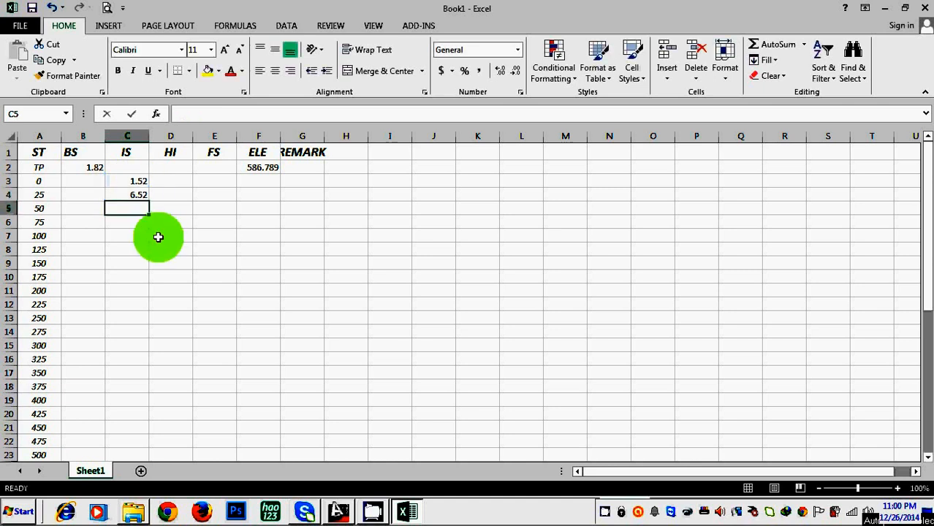
click(137, 195)
key(BackSpace)
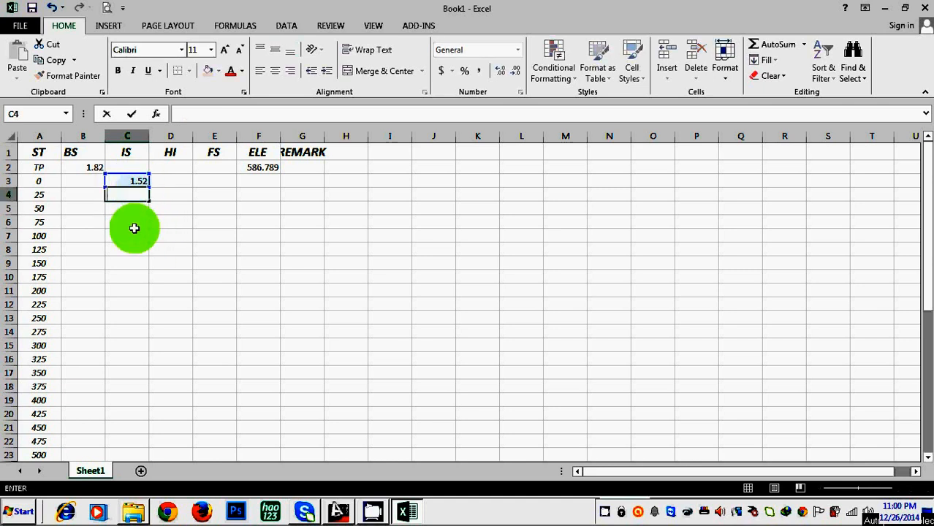
click(133, 226)
Enter the IS readings 1.58, 1.89, 1.58 and 1.64 for stations 25 to 100 in cells C4 to C7
click(125, 194)
text(1.58)
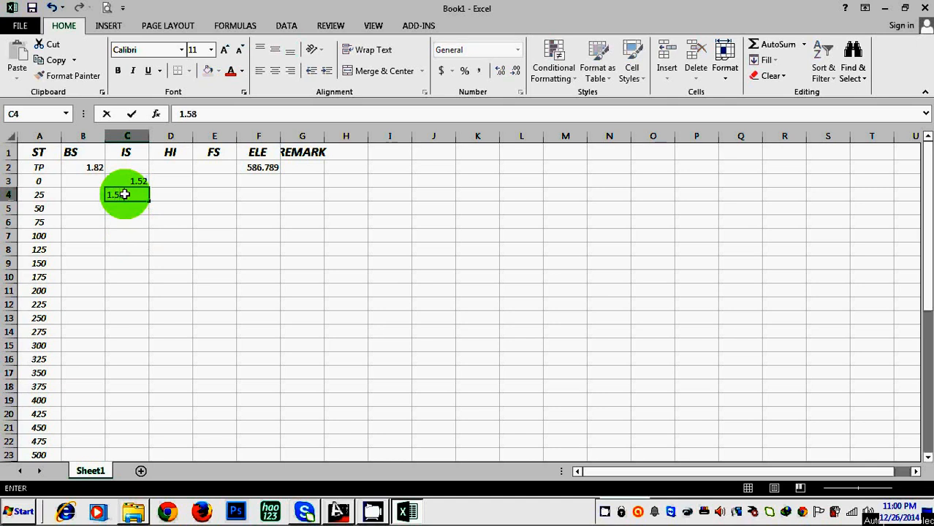
key(Return)
text(1.89)
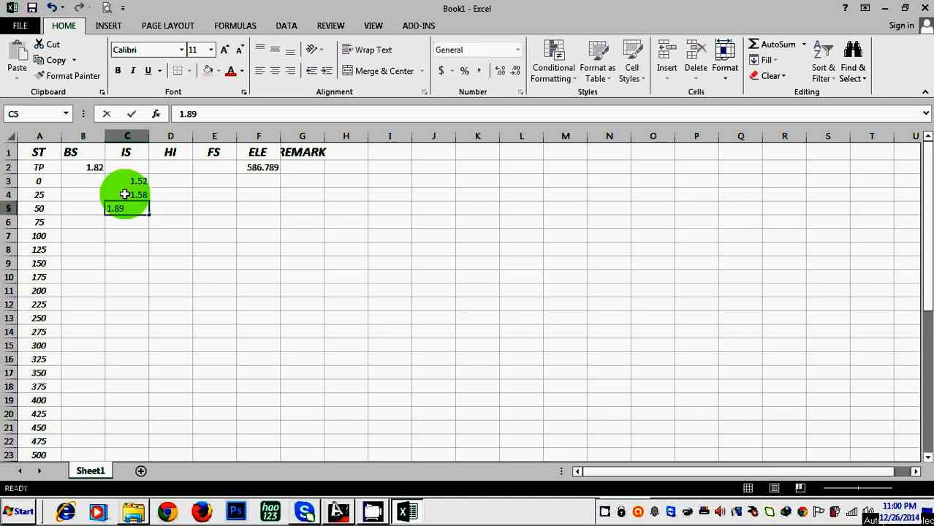
key(Return)
text(1.58)
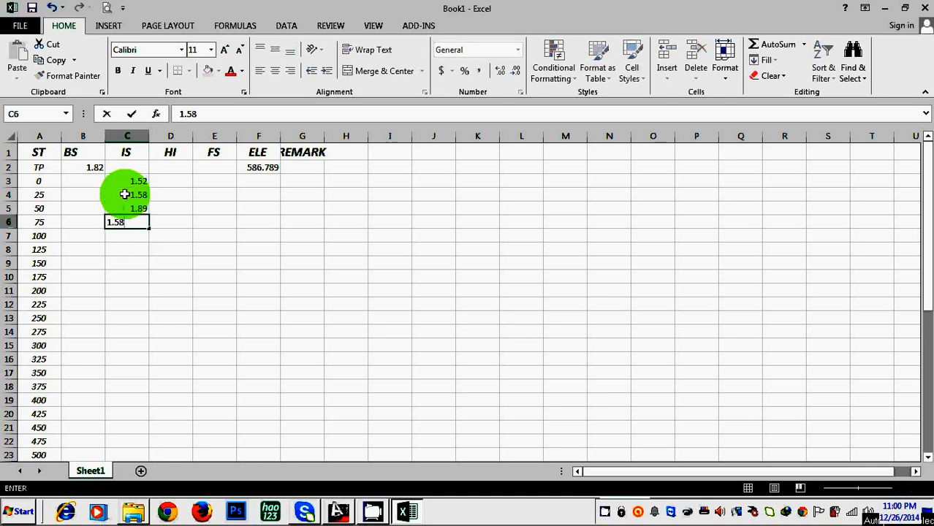
key(Return)
text(1.64)
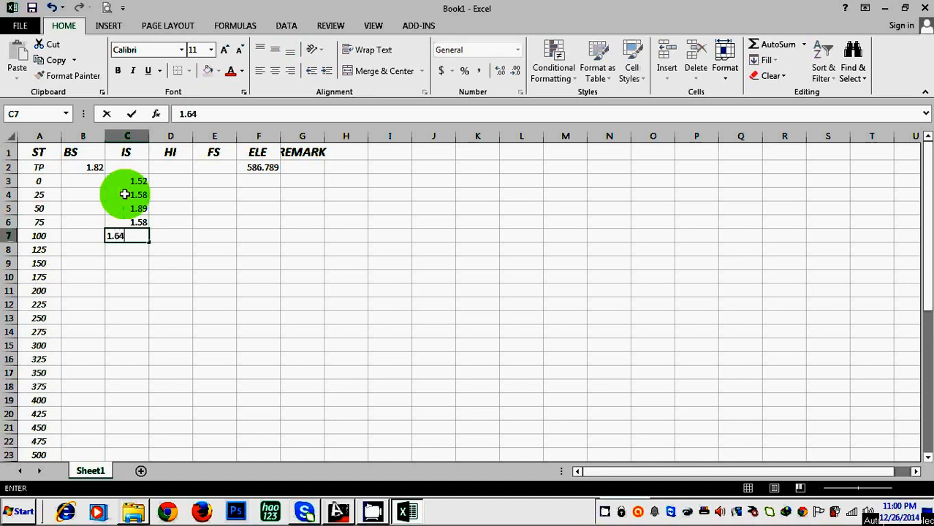
key(Return)
click(130, 302)
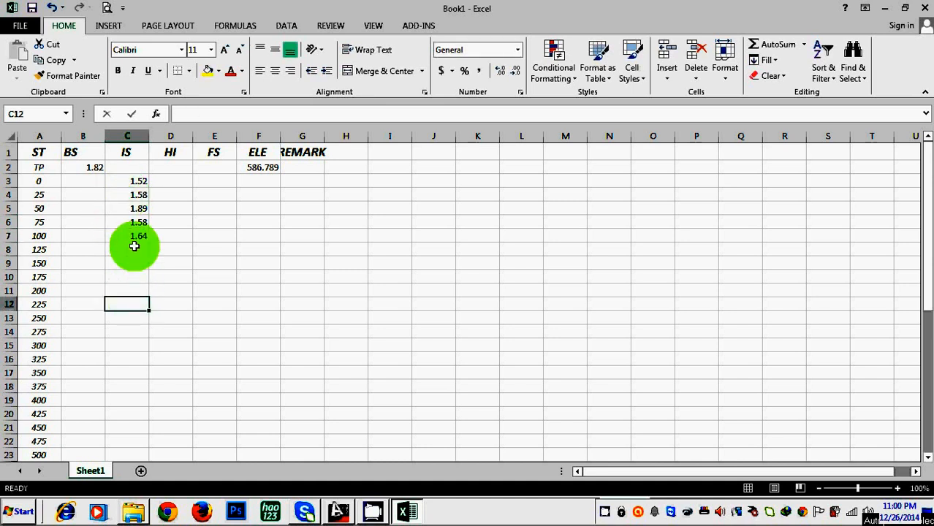
Enter the IS readings 1.58, 147, 169, 1.58 and 2.08 for stations 125 to 225 in cells C8 to C12
click(129, 248)
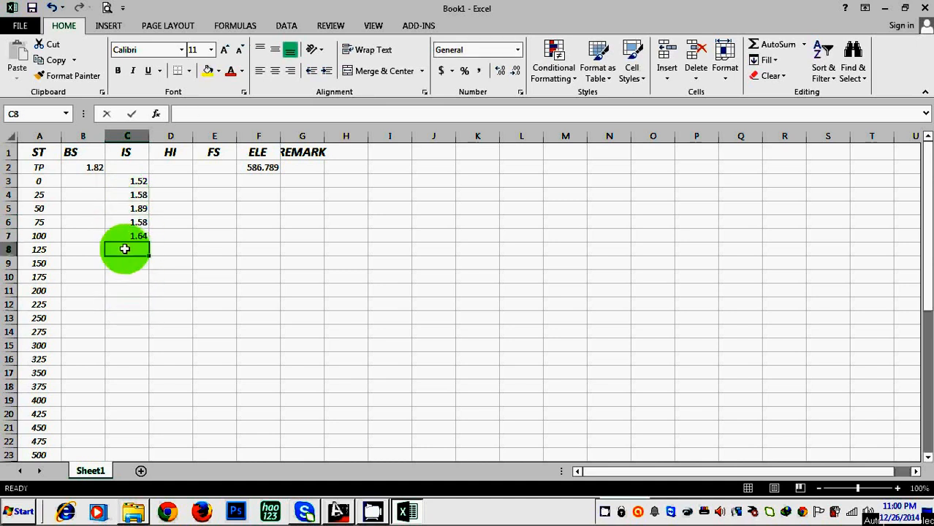
text(1.58)
key(Return)
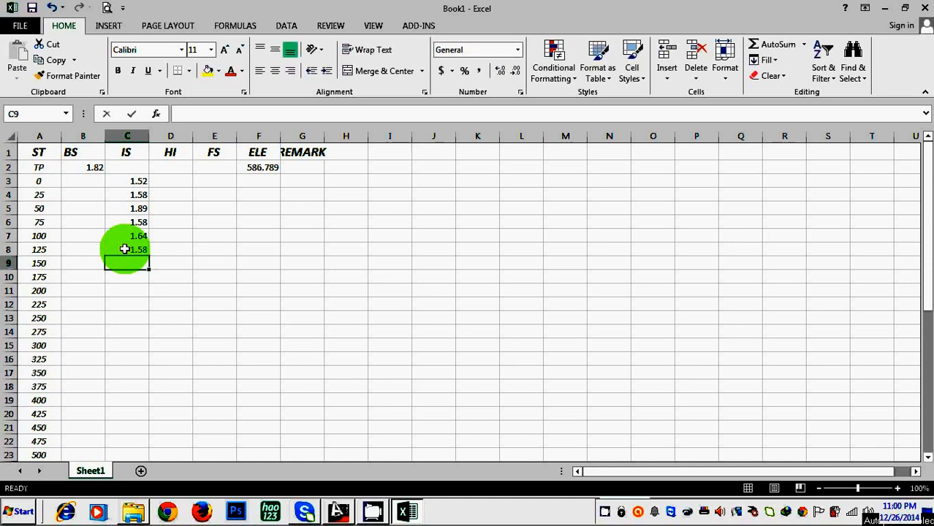
text(147)
key(Return)
text(169)
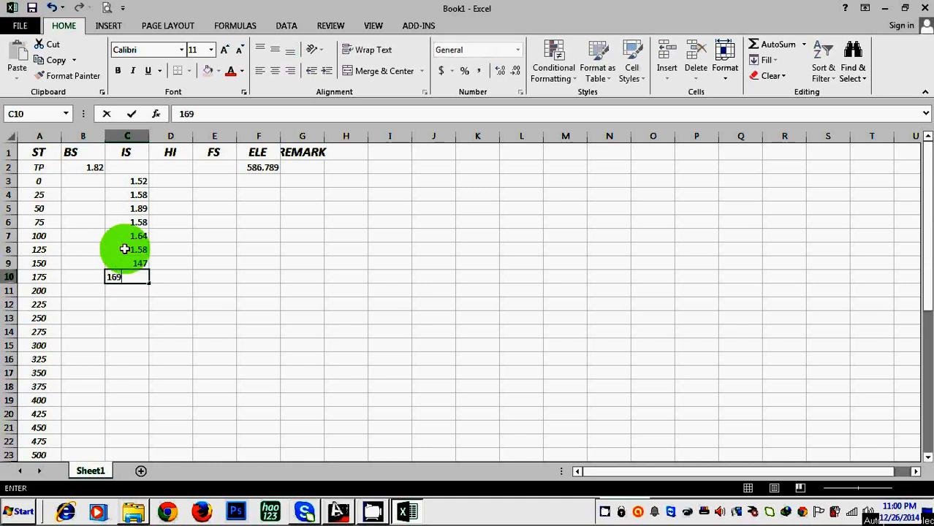
key(Return)
text(1.58)
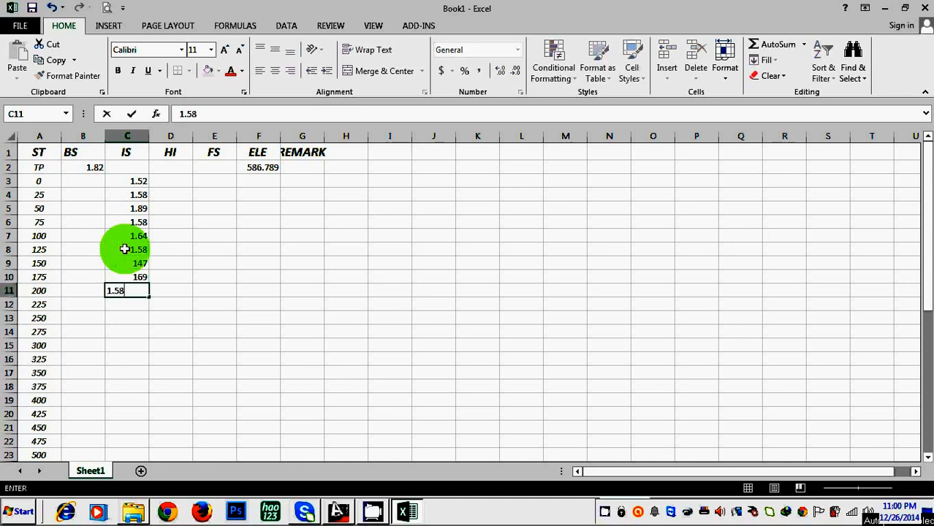
key(Return)
text(2.08)
key(Return)
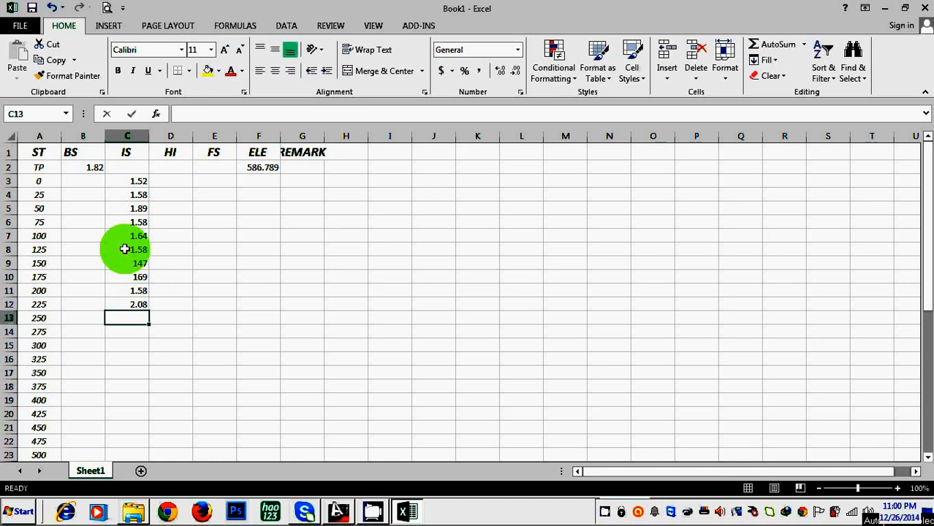
Enter the IS readings 2.36, 2.58 and 2.98 for stations 250 to 300 in cells C13 to C15
text(2.192.362.)
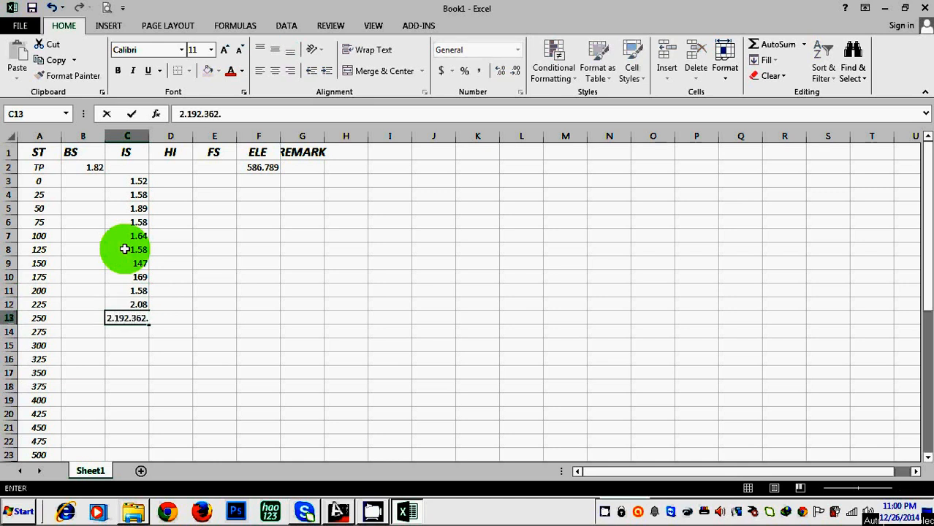
key(Return)
click(136, 319)
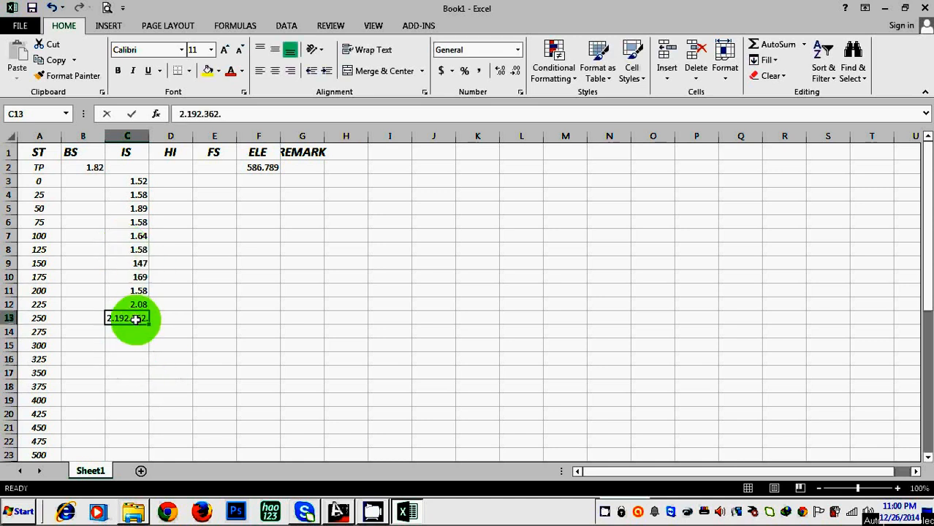
text(2.)
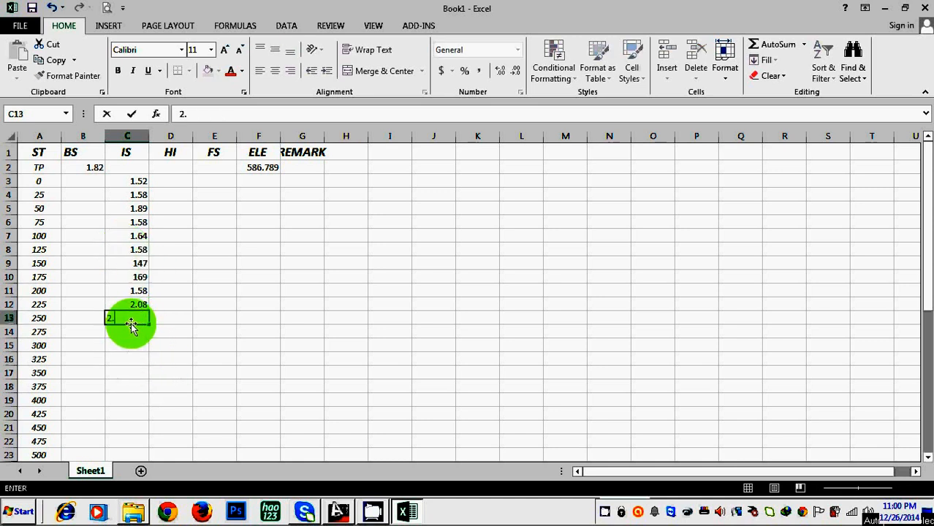
text(36)
key(Return)
text(2.58)
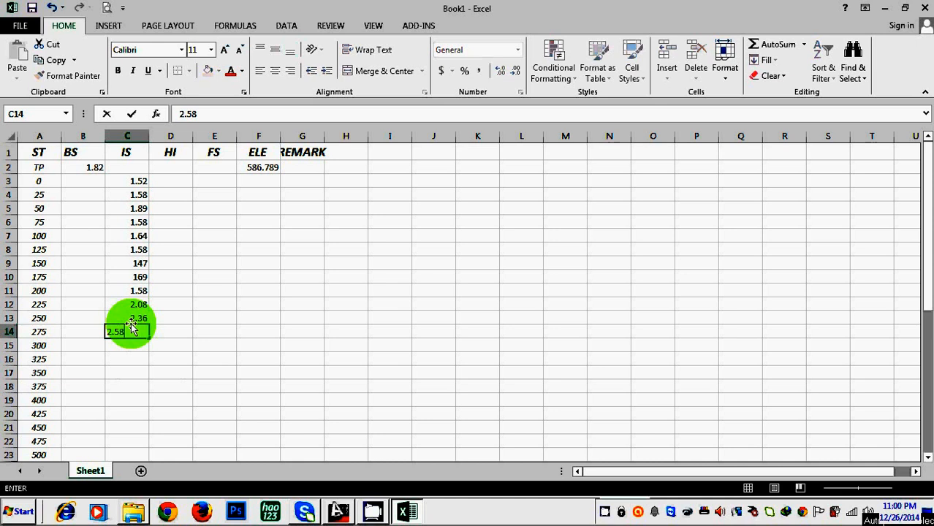
key(Return)
text(2.)
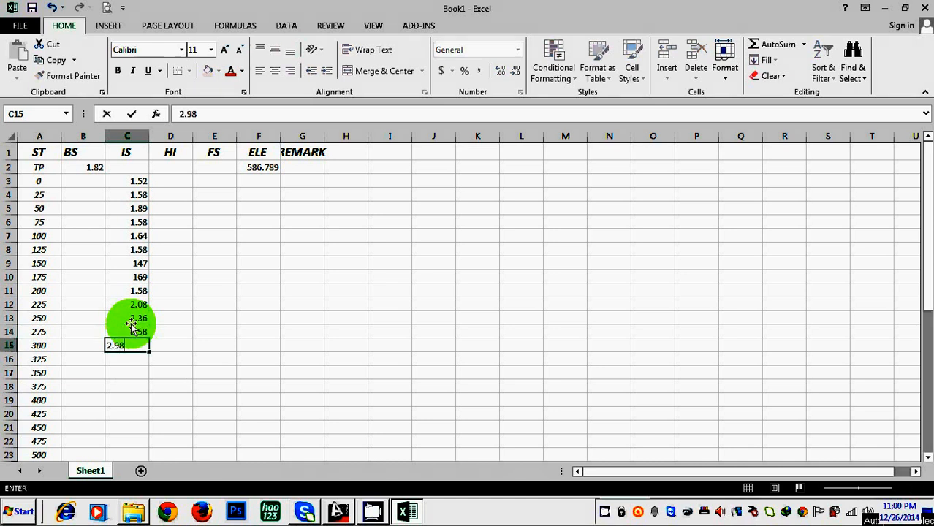
text(98)
click(86, 415)
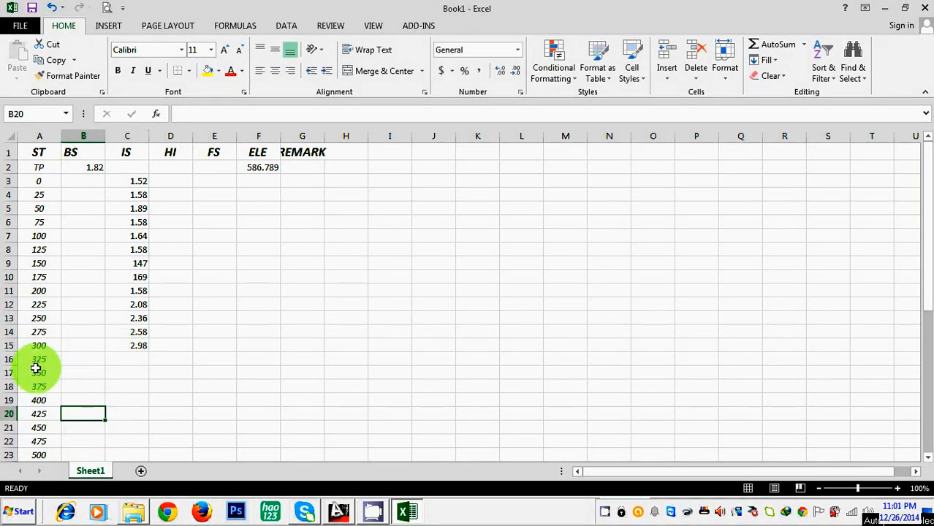
Try inserting a blank row above station 325, and undo the insertion
right_click(11, 360)
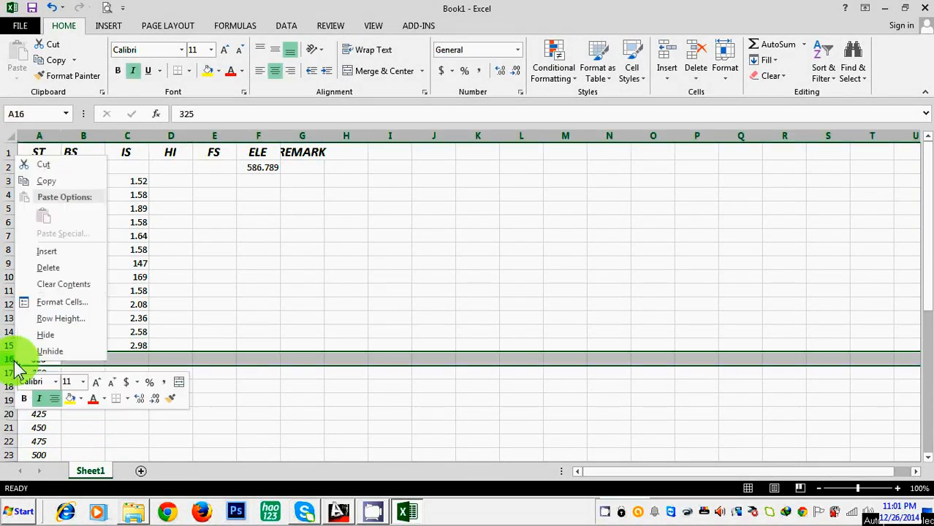
click(45, 252)
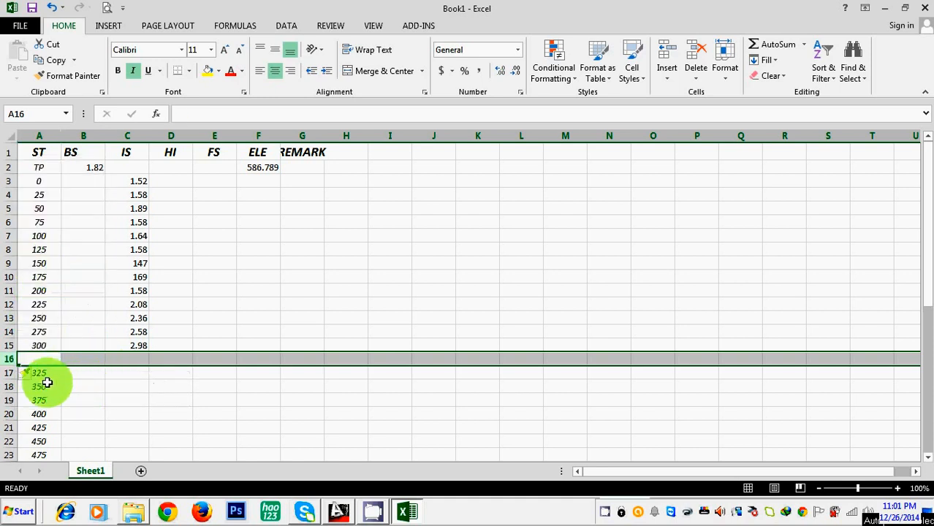
key(ctrl+z)
click(105, 391)
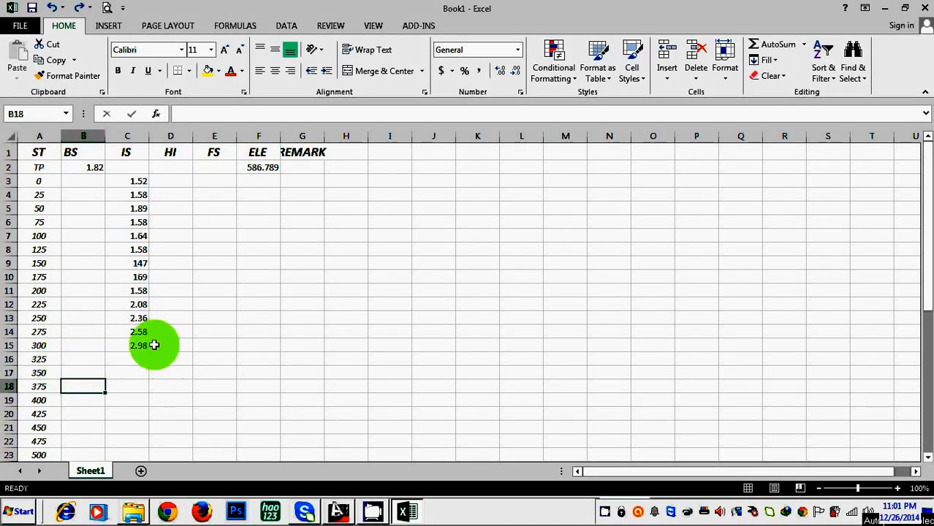
Enter an FS reading of 2.98 in cell E16 and a BS reading of 1.589 in cell B16 for station 325
click(217, 358)
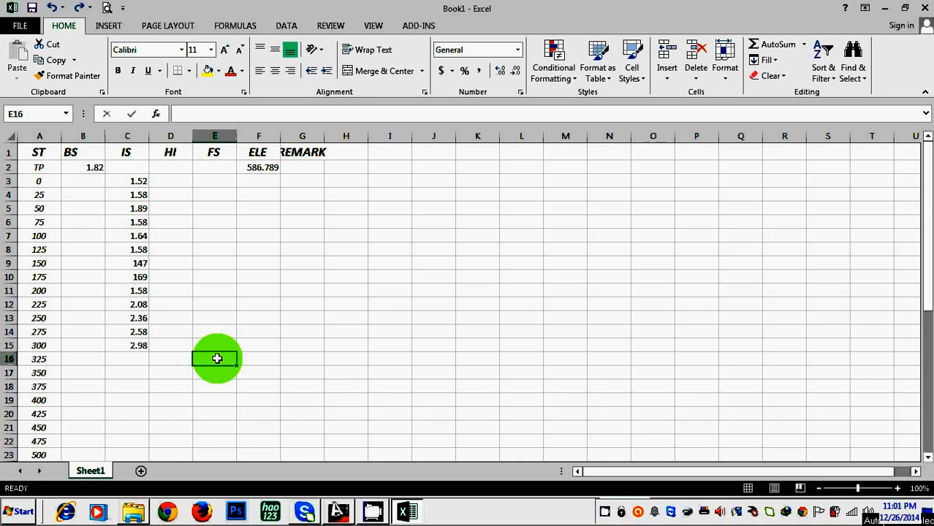
text(2)
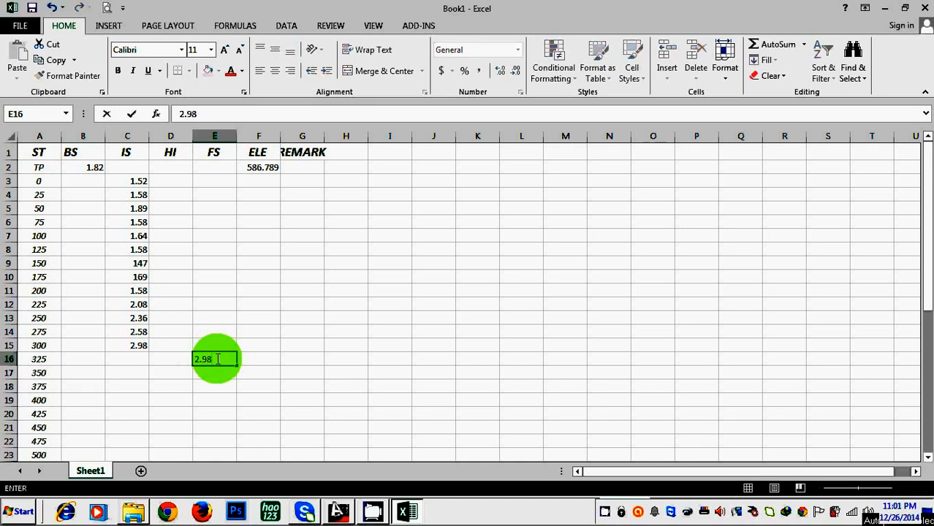
text(.98)
click(215, 382)
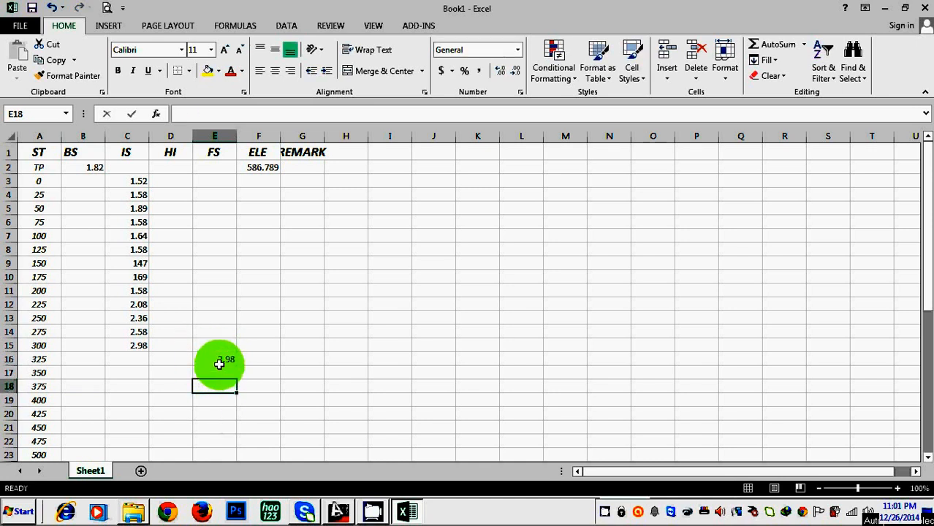
click(76, 360)
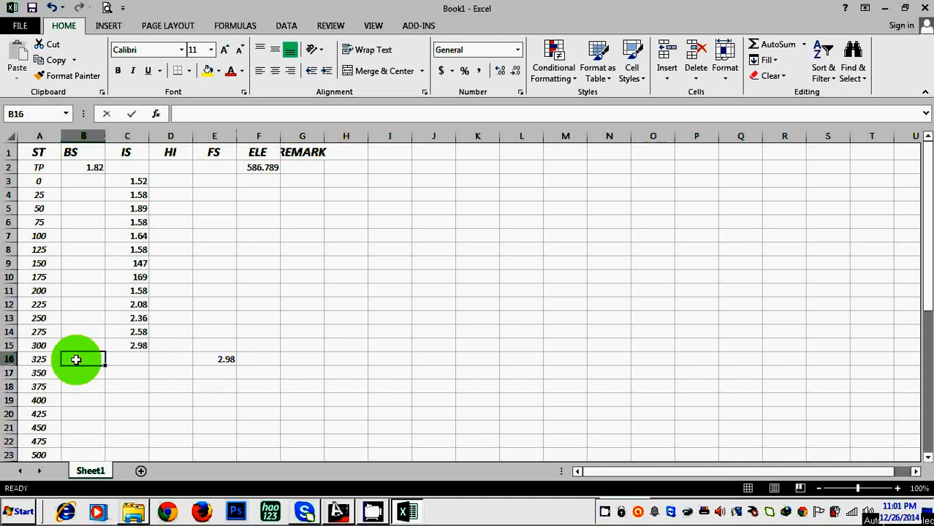
text(1.589)
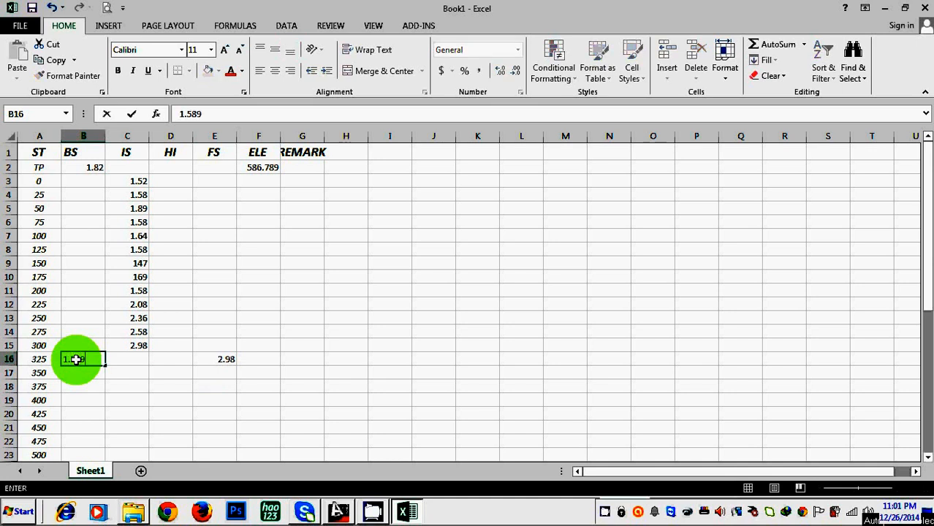
click(90, 383)
Enter the IS readings 1.89, 2.56, 2.69, 2.87 and 2.69 for stations 350 to 450 in cells C17 to C21
click(127, 371)
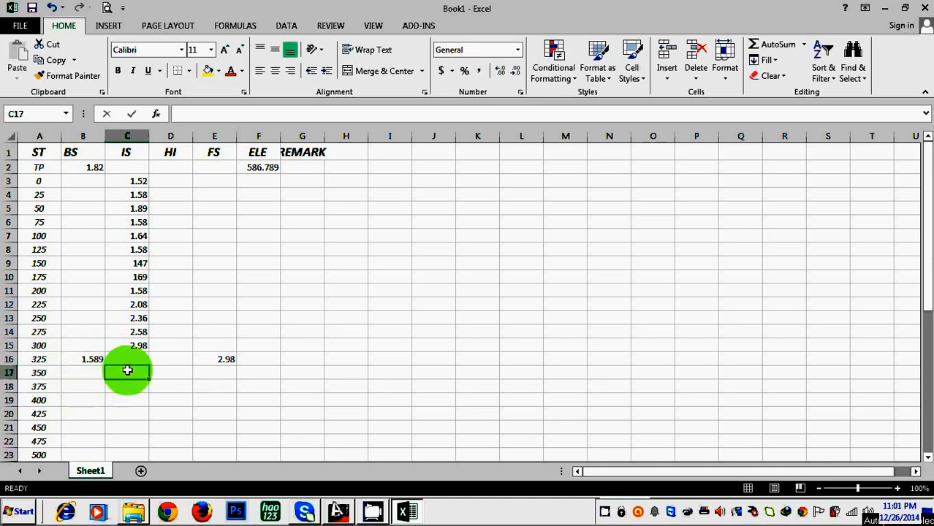
text(1.89)
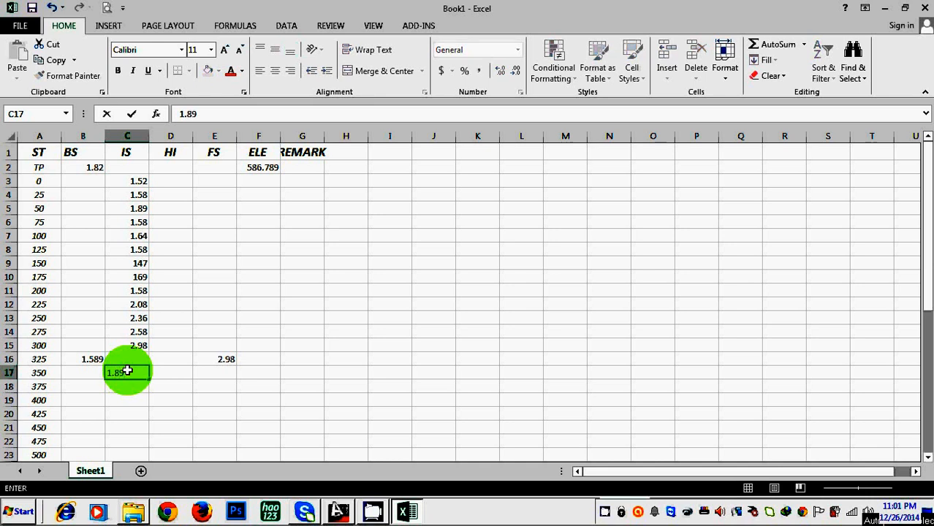
key(Return)
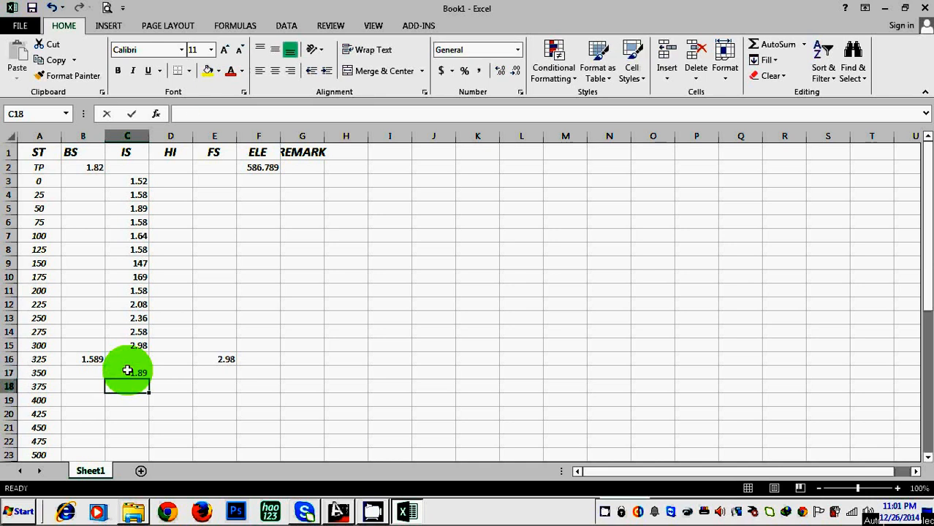
text(2.56)
key(Return)
text(2)
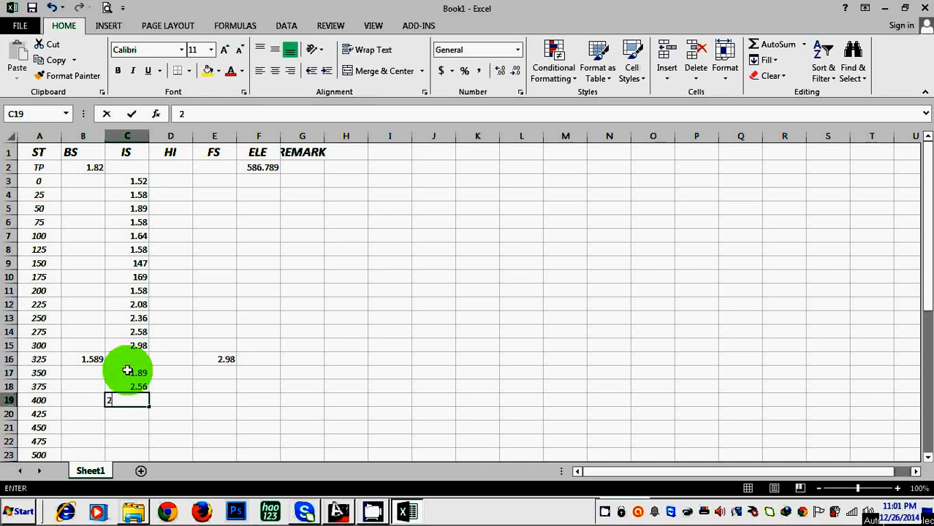
text(.69)
key(Return)
text(2.87)
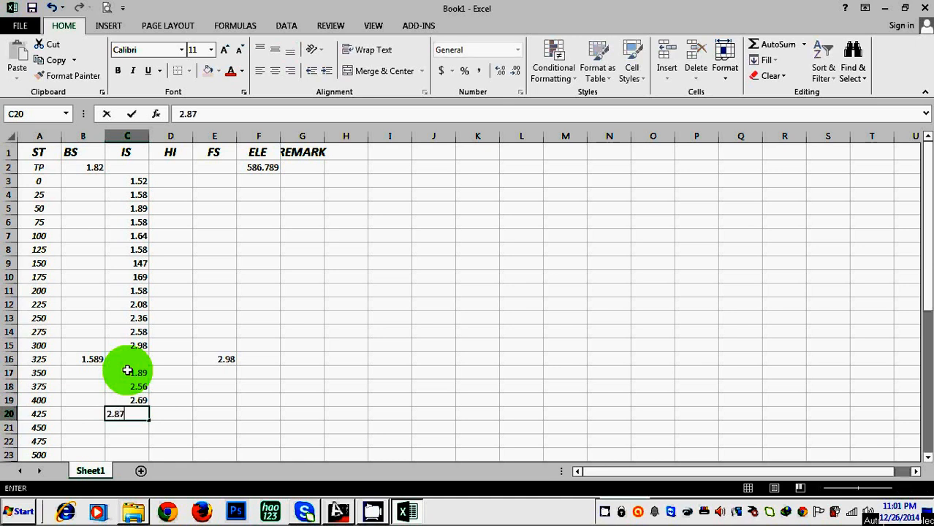
key(Return)
text(2.69)
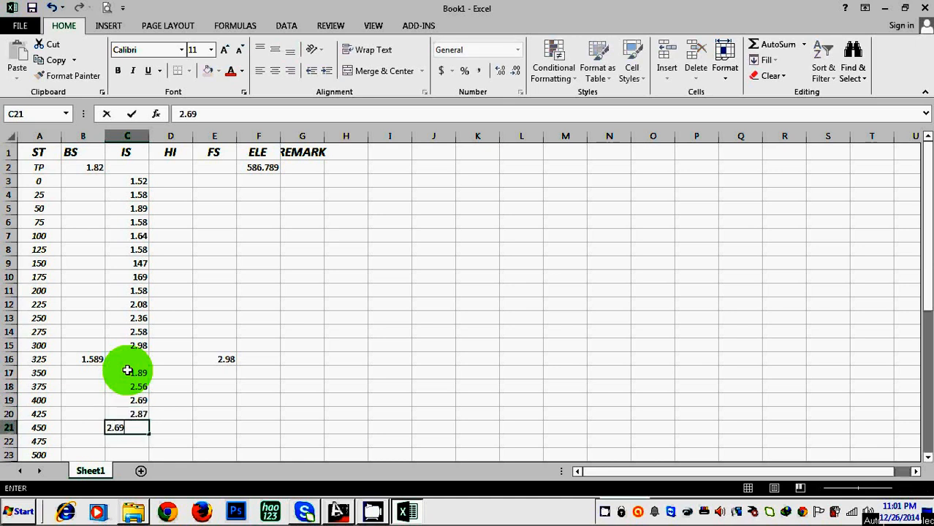
key(Return)
scroll(183, 387, down, 2)
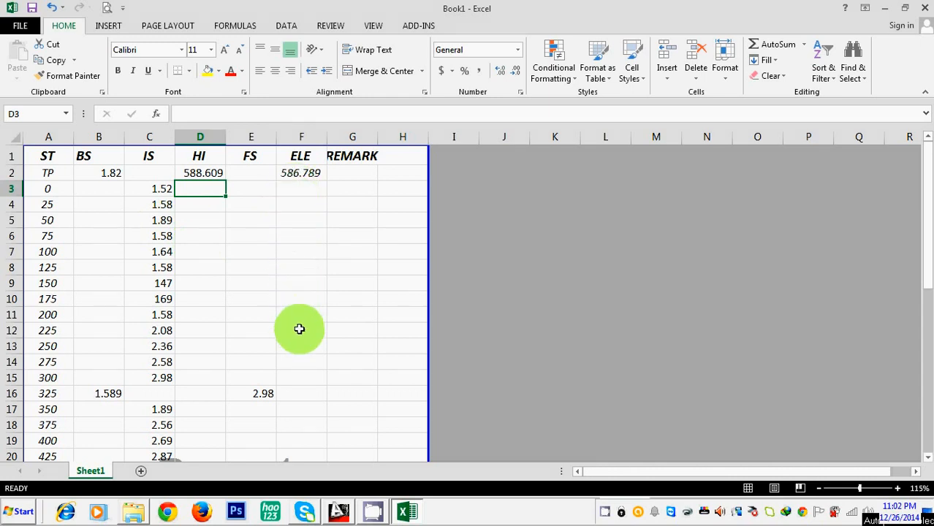
Correct the IS readings for stations 150 and 175 in cells C9 and C10 to 1.47 and 1.69
click(163, 284)
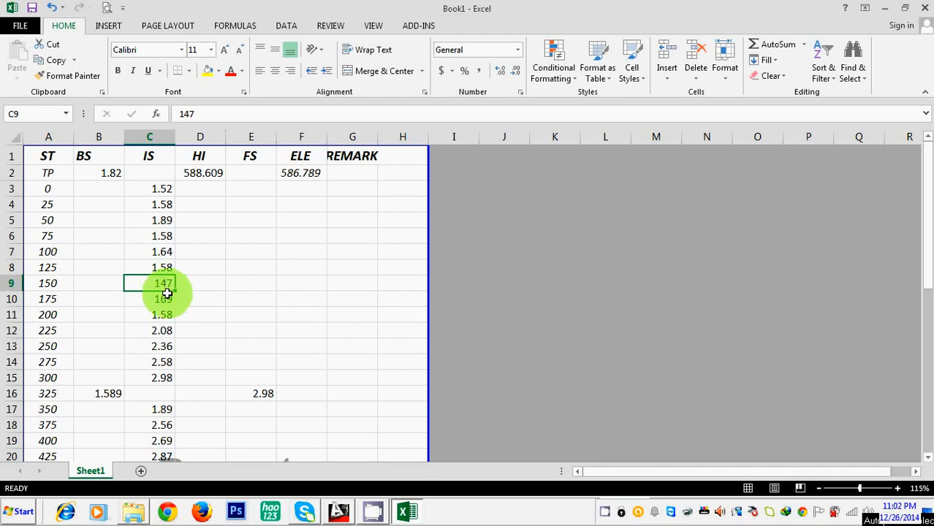
double_click(160, 285)
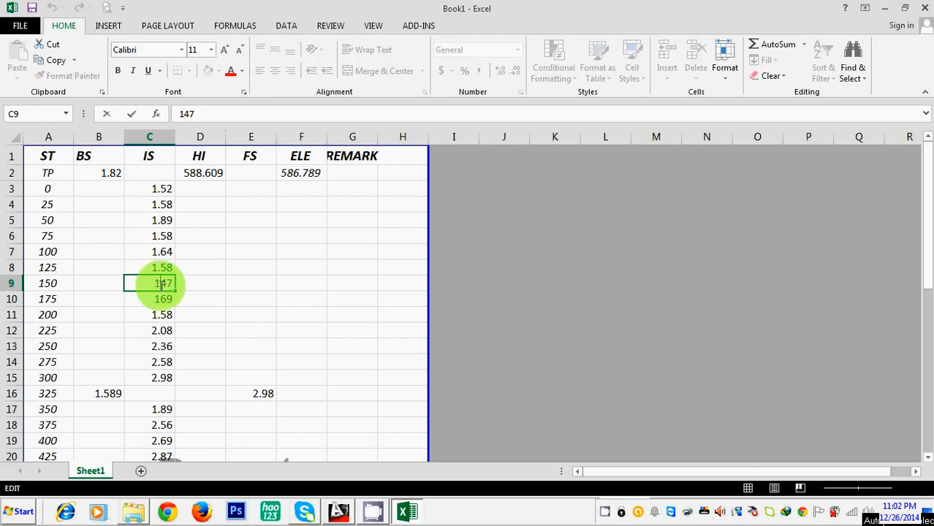
text(.)
click(163, 300)
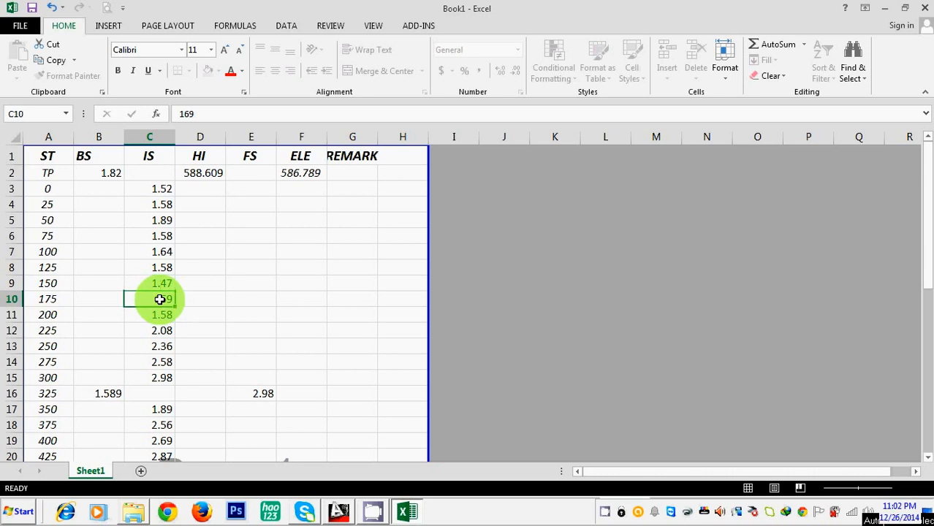
double_click(161, 300)
text(.)
click(228, 315)
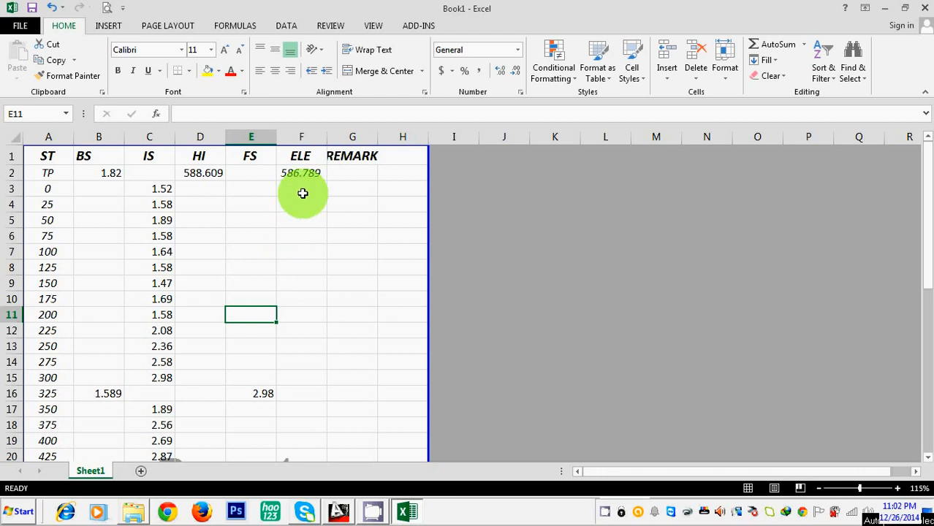
Calculate the elevation of station 0 in cell F3 with the formula =D2-C3
scroll(182, 241, down, 7)
scroll(187, 264, up, 7)
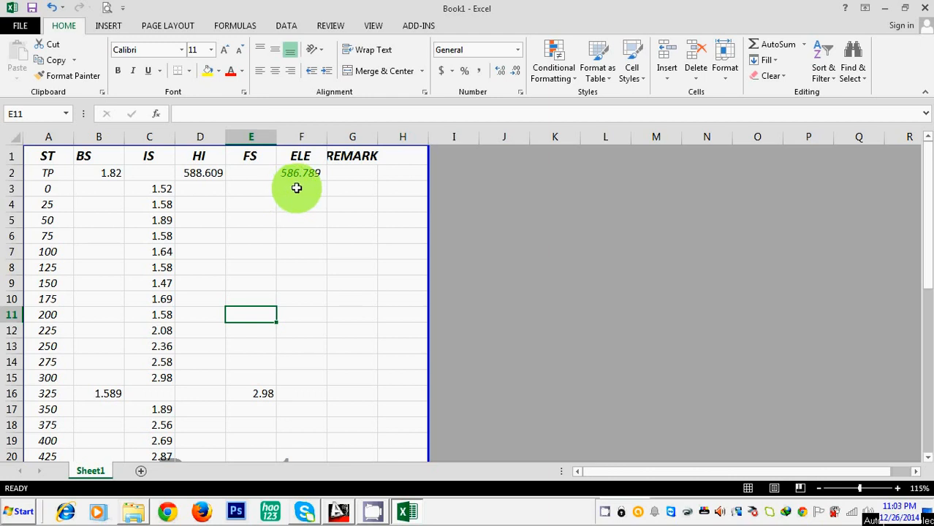
text(=)
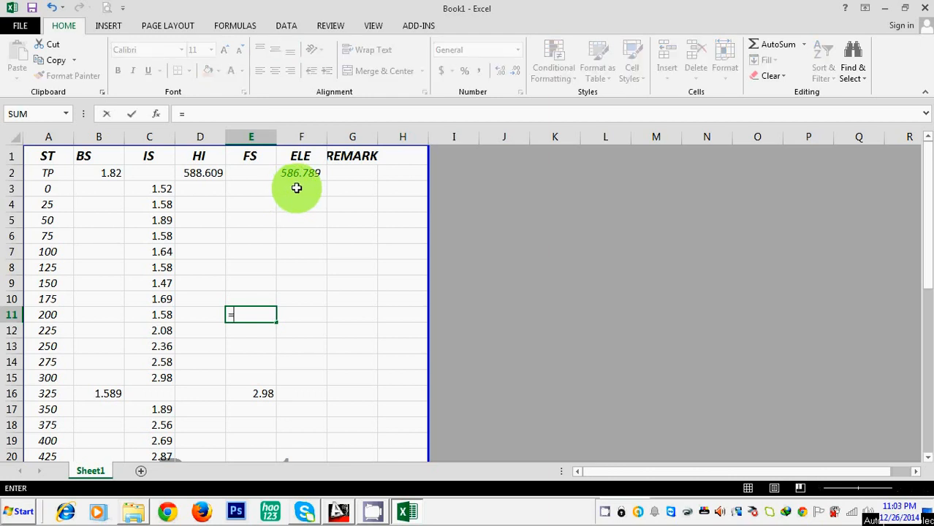
key(Escape)
click(297, 193)
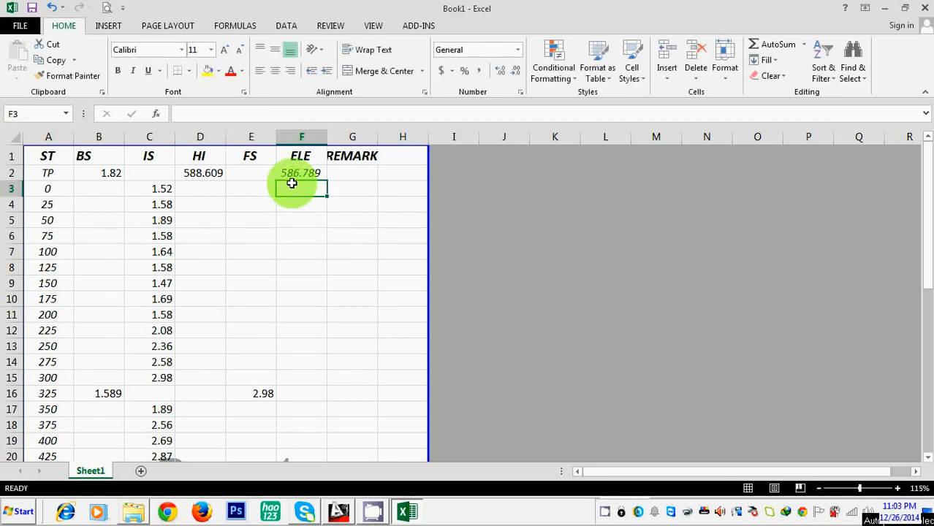
text(=)
click(210, 173)
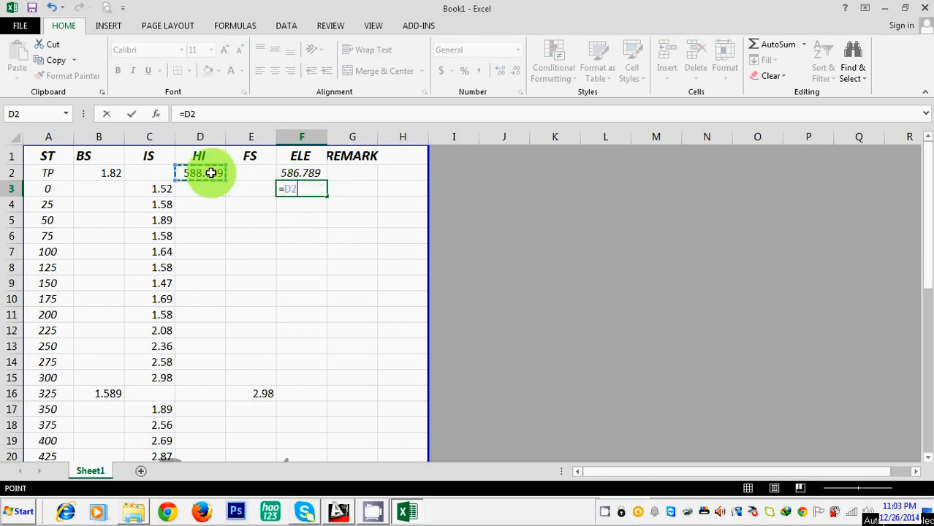
text(-)
click(146, 187)
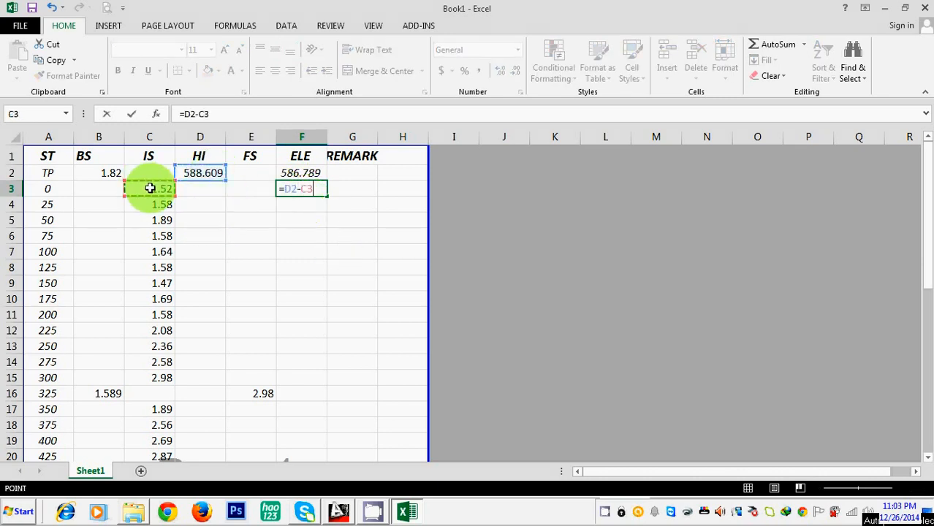
key(Return)
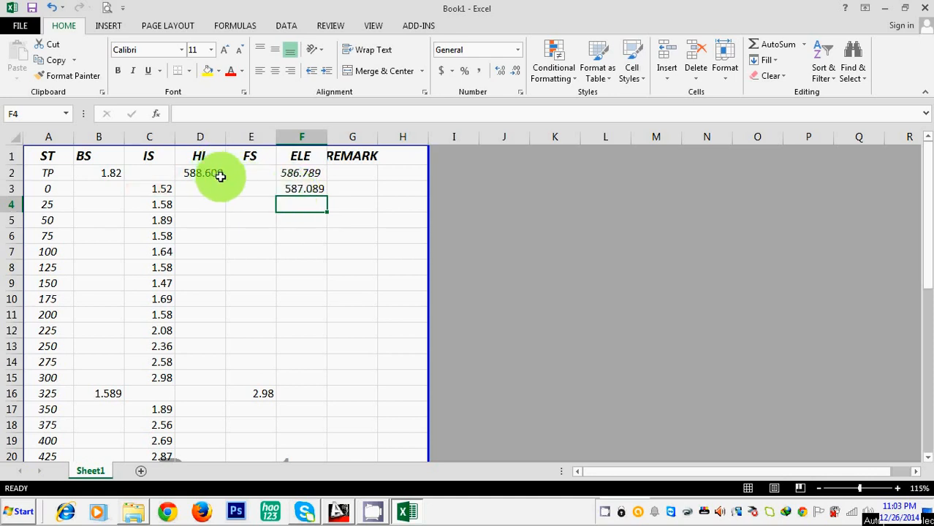
Make the HI reference in cell F3 absolute so the formula is =$D$2-C3, and reselect that cell
click(286, 188)
double_click(286, 190)
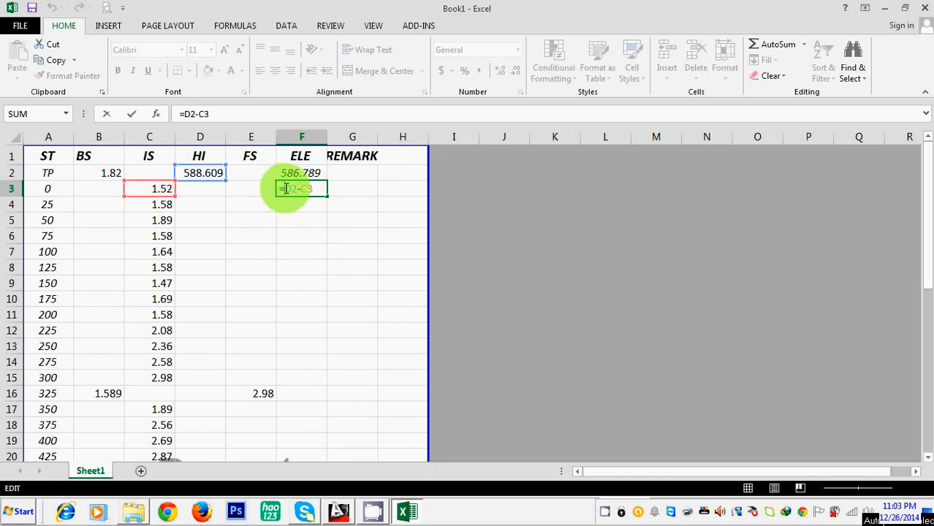
text($D$)
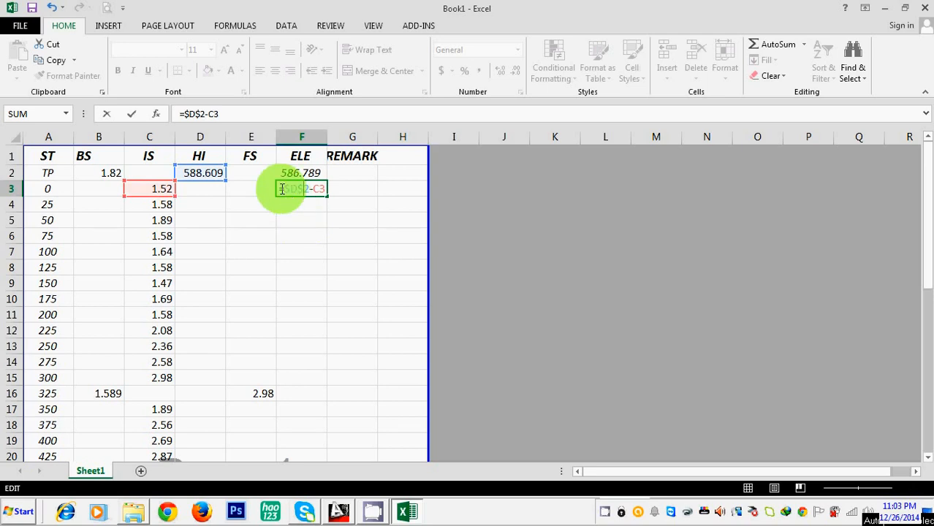
key(Return)
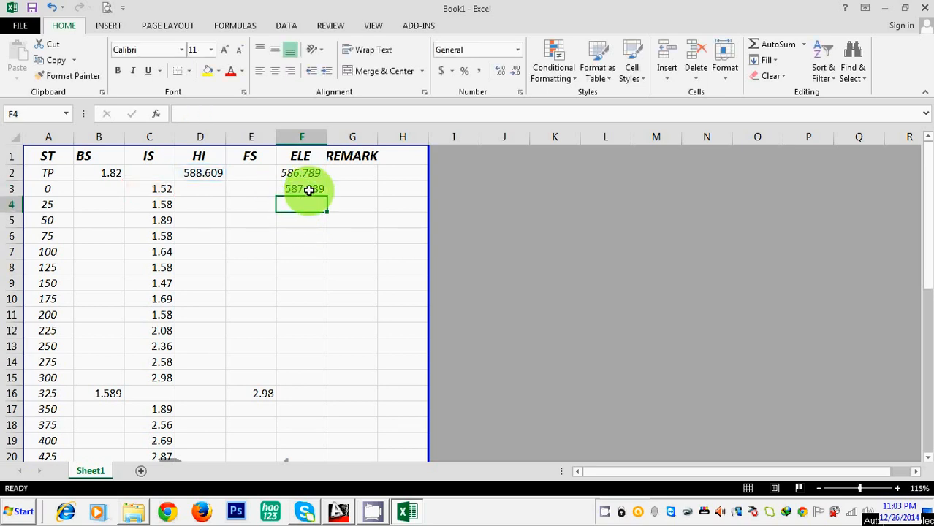
click(309, 189)
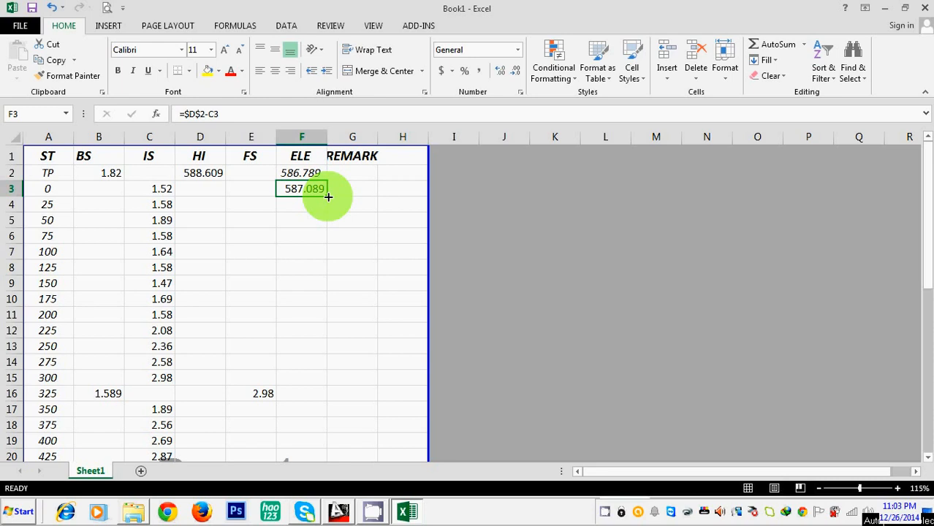
Copy the elevation formula from cell F3 down to F15 for stations 25 to 300
drag(329, 197, 331, 383)
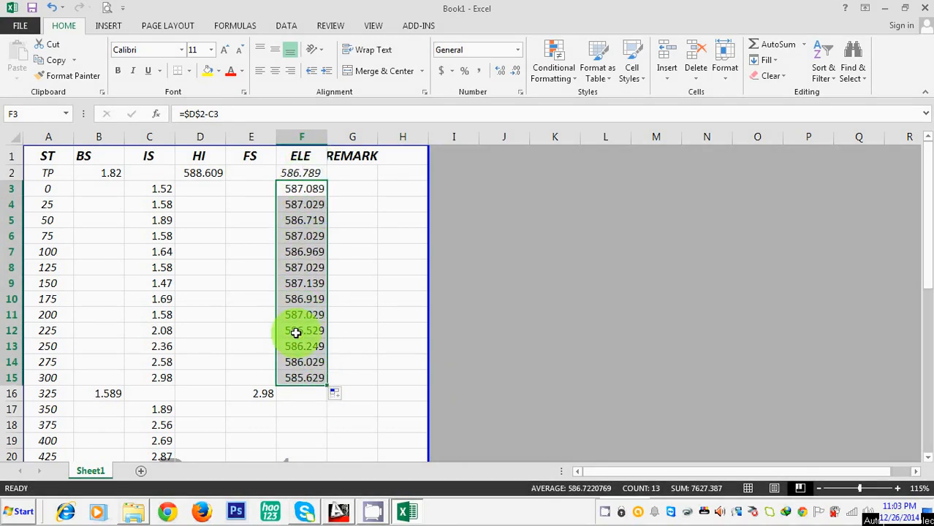
Calculate the elevation of station 325 in cell F16 with the formula =D2-E16 and colour the value red
click(288, 394)
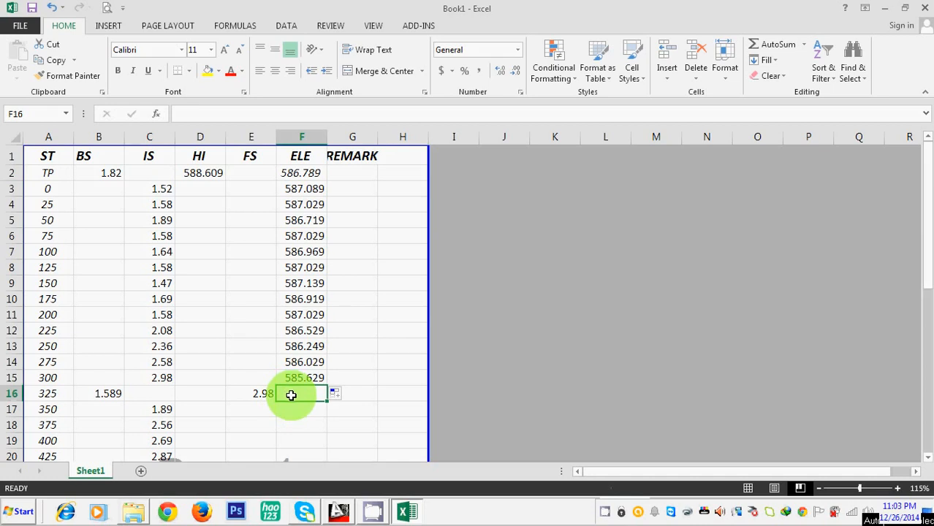
text(=)
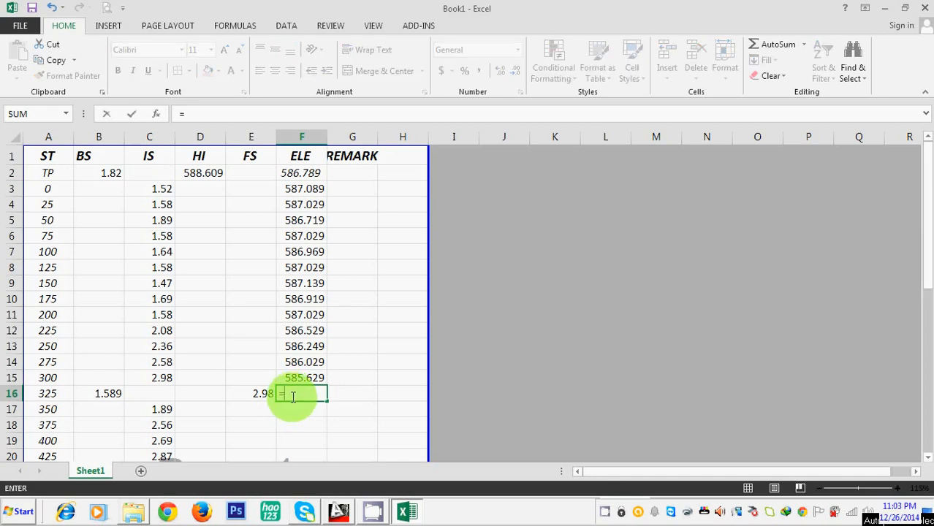
click(202, 172)
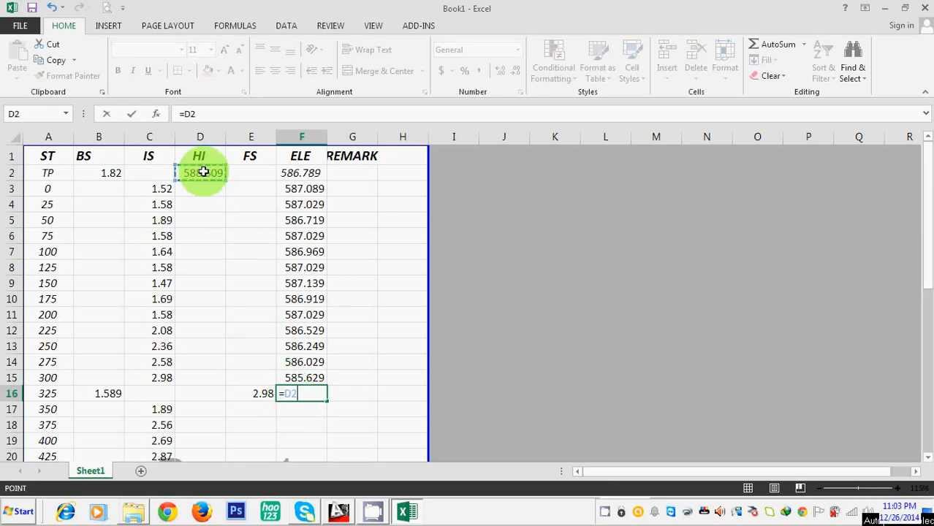
text(-)
click(258, 394)
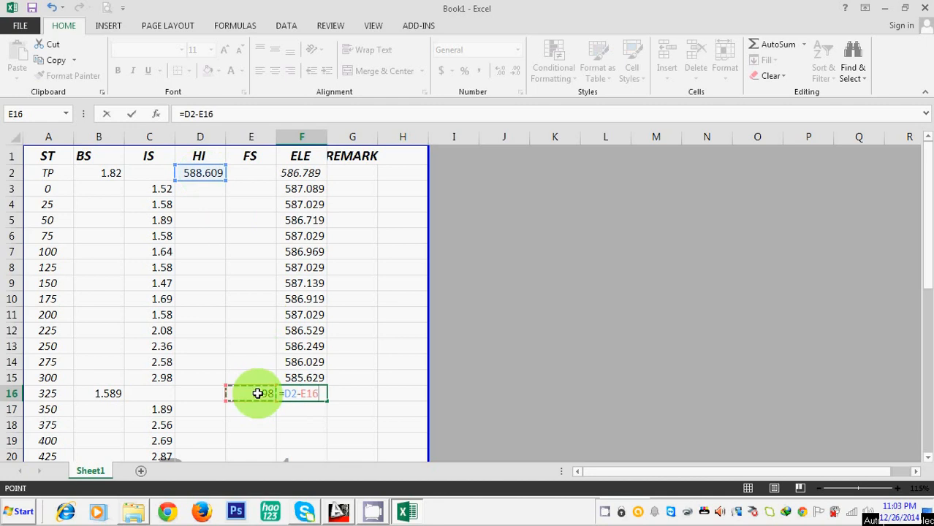
key(Return)
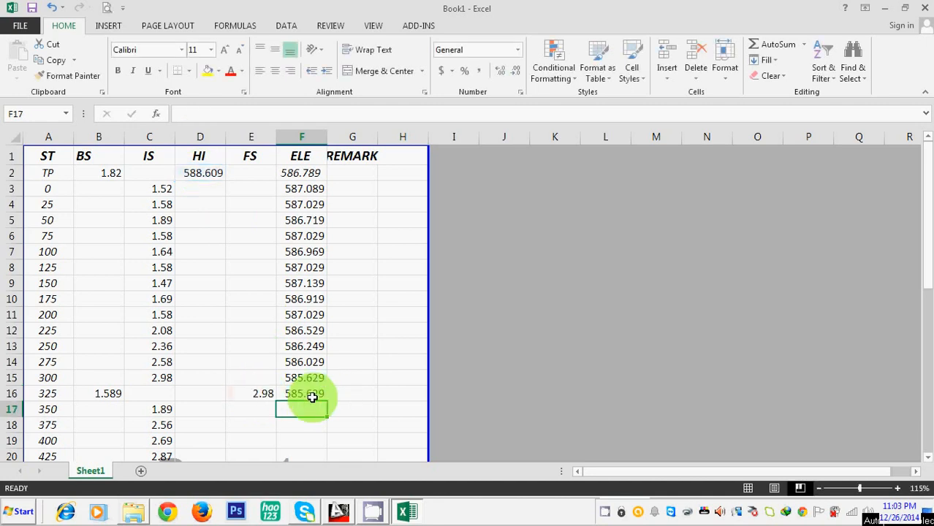
click(307, 395)
click(229, 70)
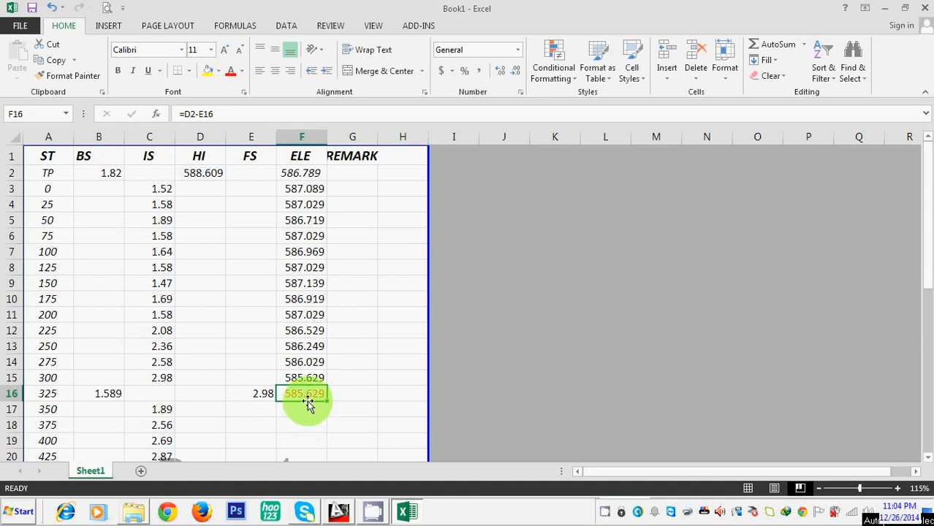
Calculate the new HI for station 325 in cell D16 with the formula =F16+B16 and colour the value red
click(209, 394)
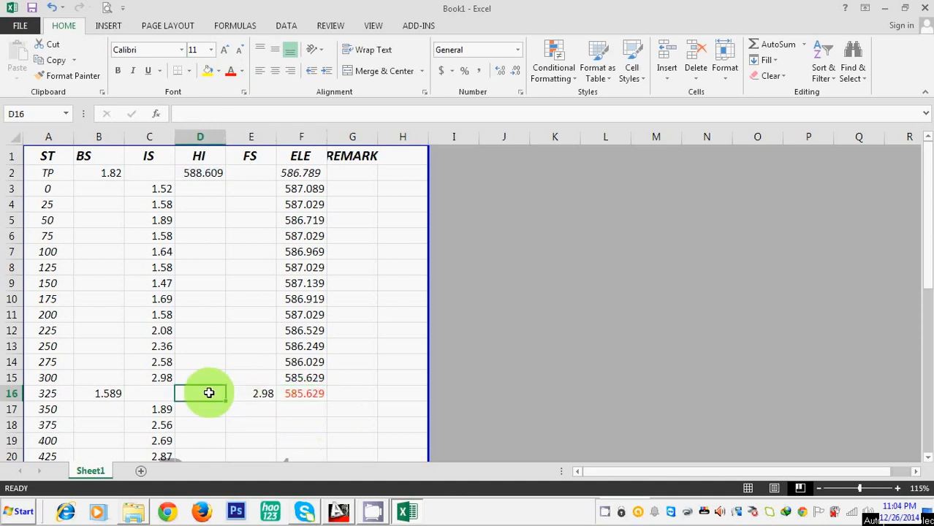
text(=)
click(301, 393)
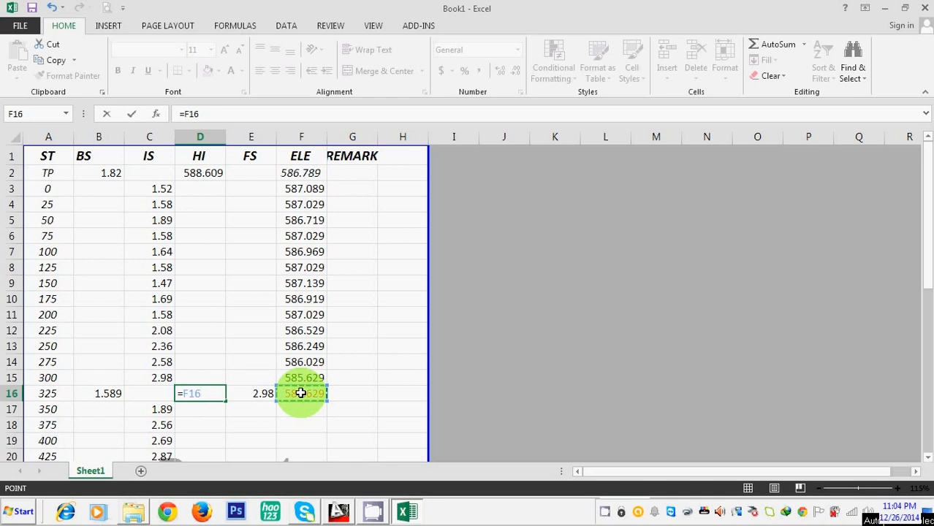
text(+)
click(108, 393)
key(Return)
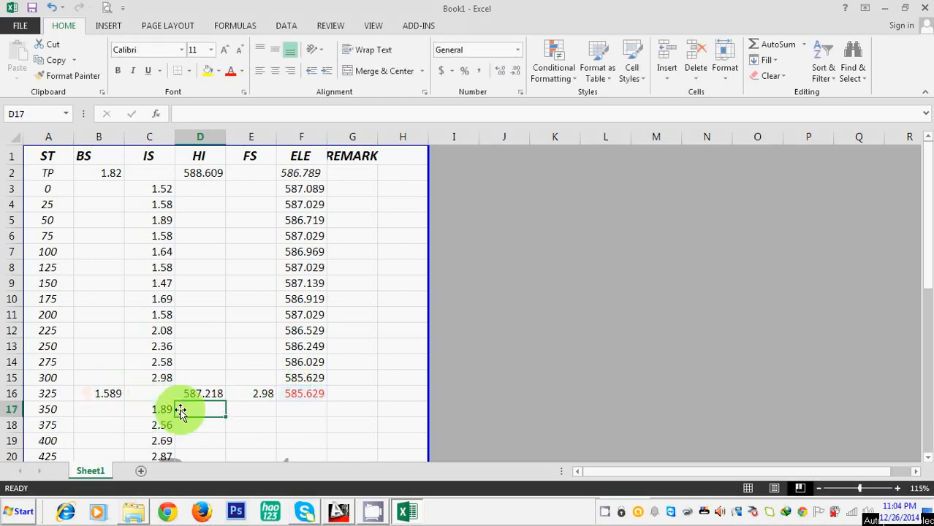
click(199, 395)
click(229, 71)
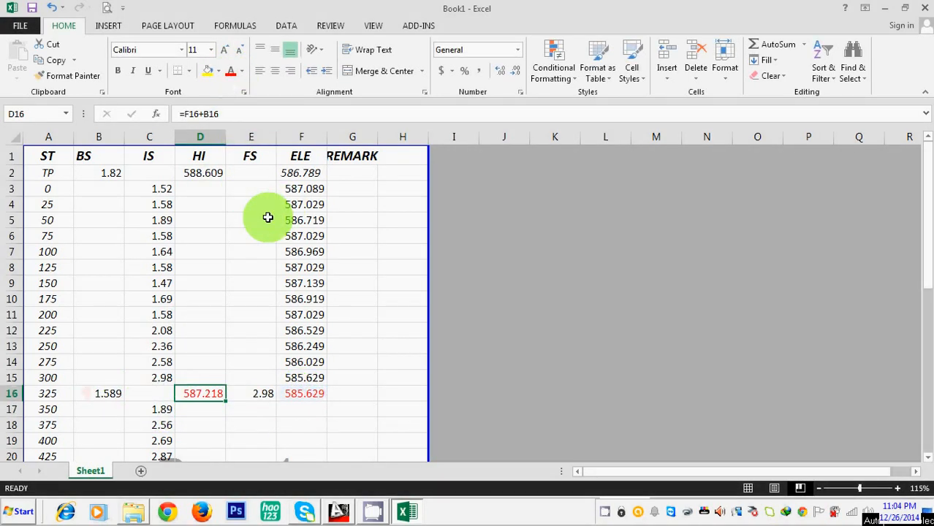
Calculate the elevation of station 350 in cell F17 with the formula =D16-C17
scroll(268, 217, down, 3)
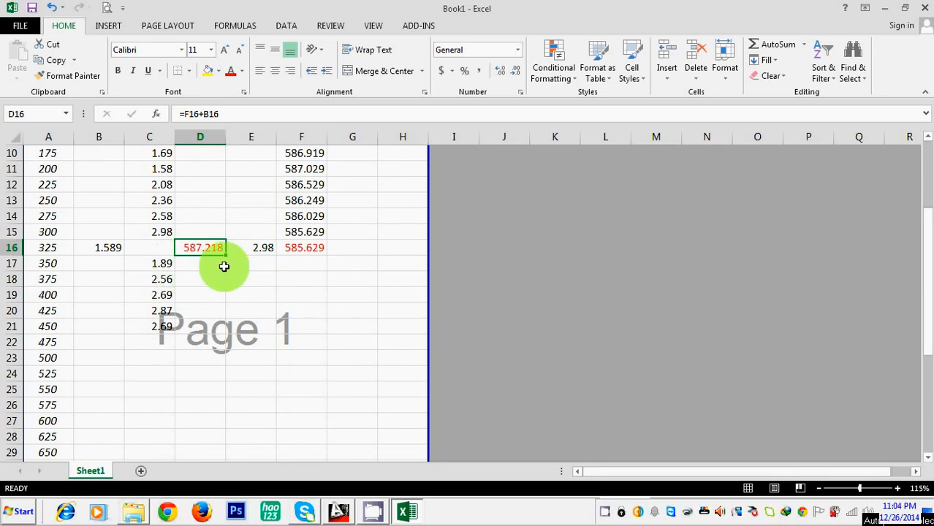
click(296, 265)
text(=)
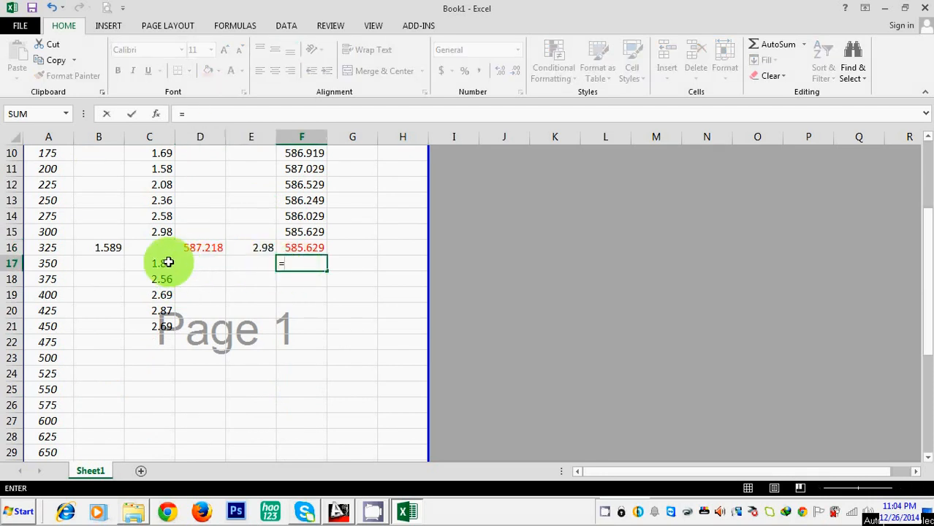
click(198, 249)
text(-)
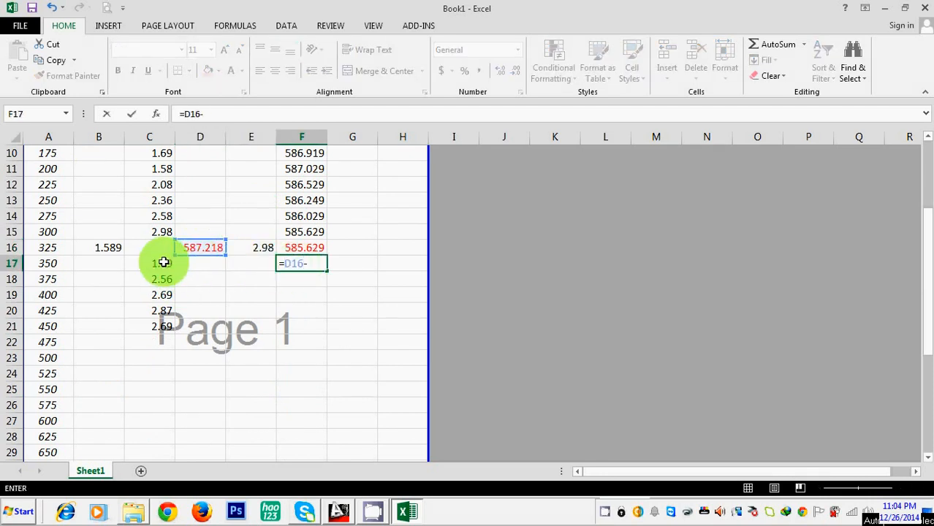
click(162, 263)
key(Return)
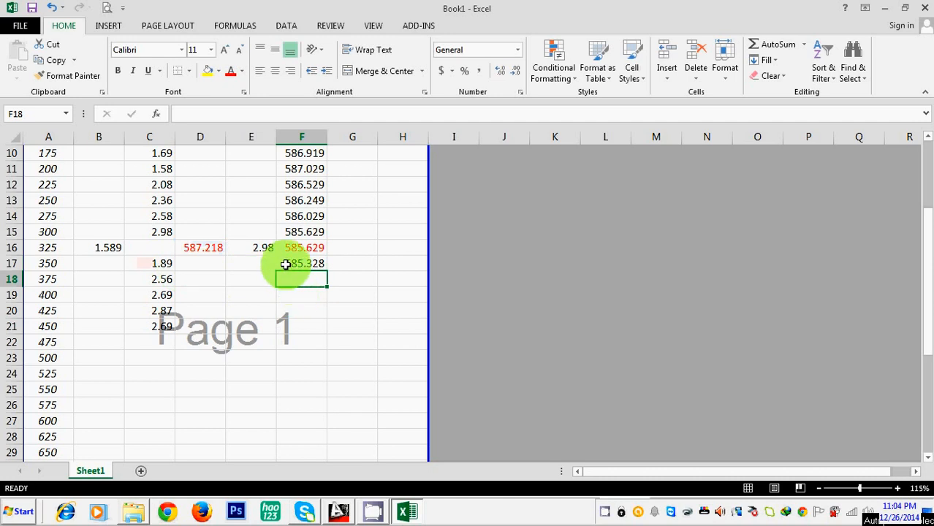
Make the HI reference in cell F17 absolute so the formula reads =$D$16-C17
click(289, 263)
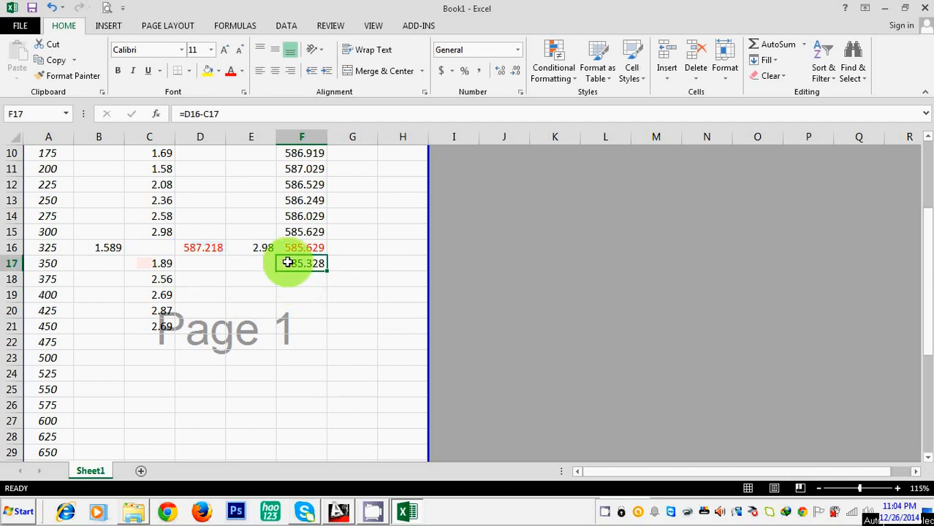
double_click(289, 264)
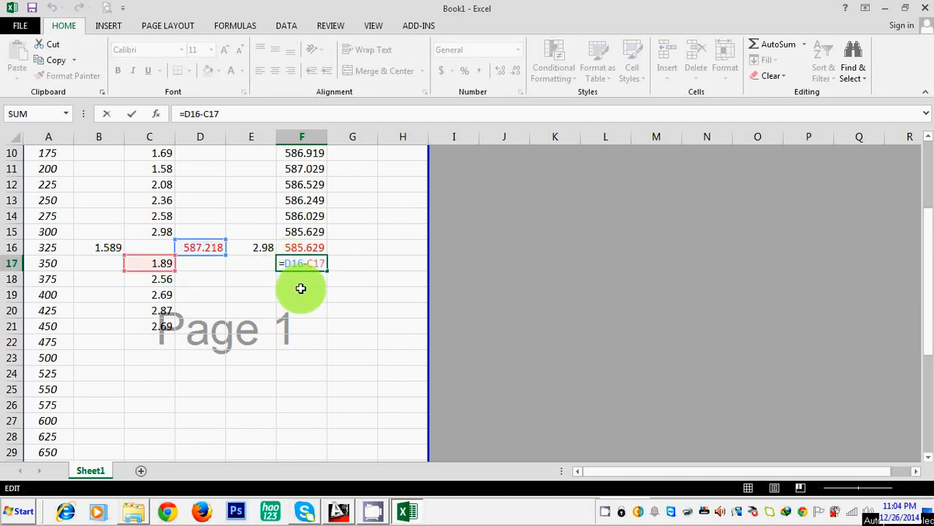
text($D$)
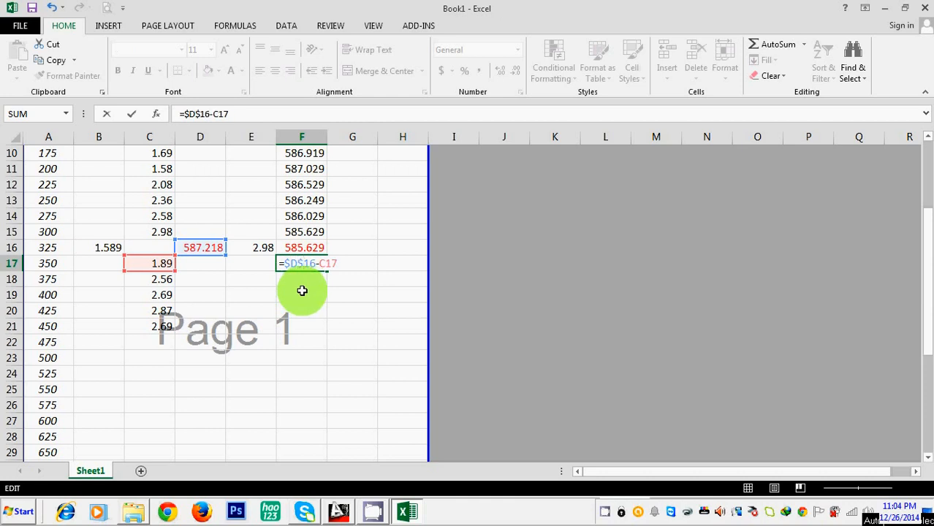
key(Return)
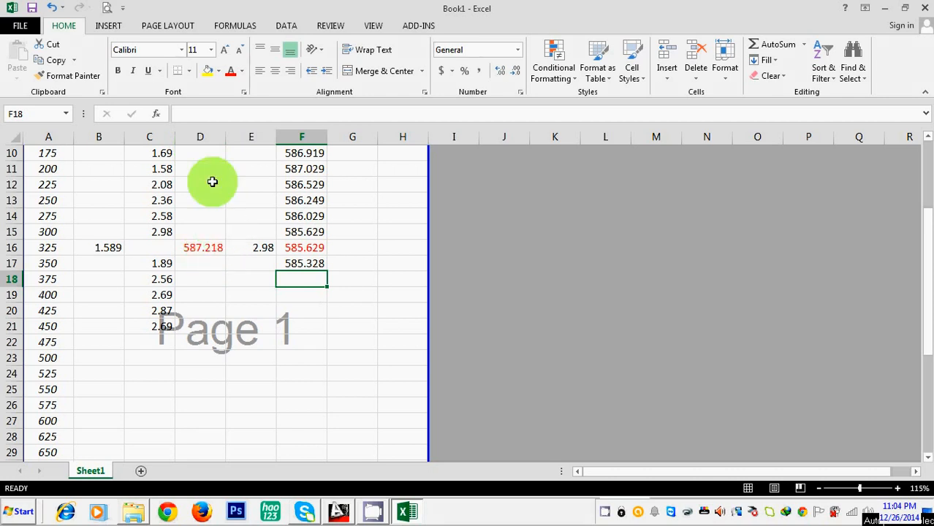
Widen the ELE column slightly and copy the formula in F17 down to F21 for stations 375 to 450
scroll(354, 198, up, 3)
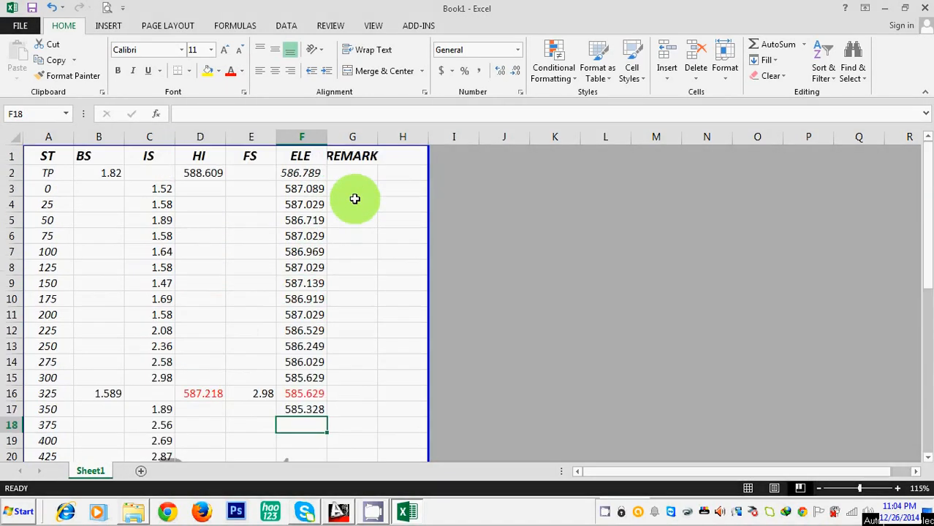
drag(328, 136, 338, 136)
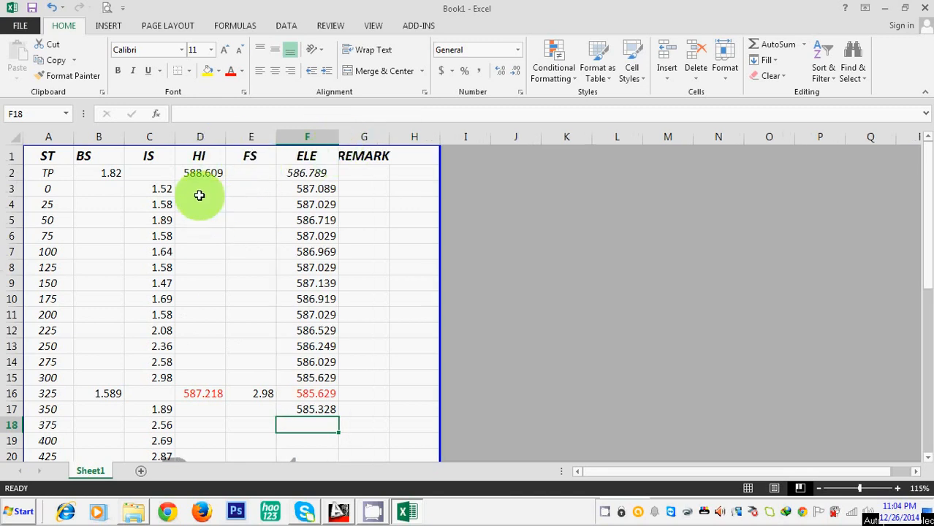
scroll(310, 313, down, 3)
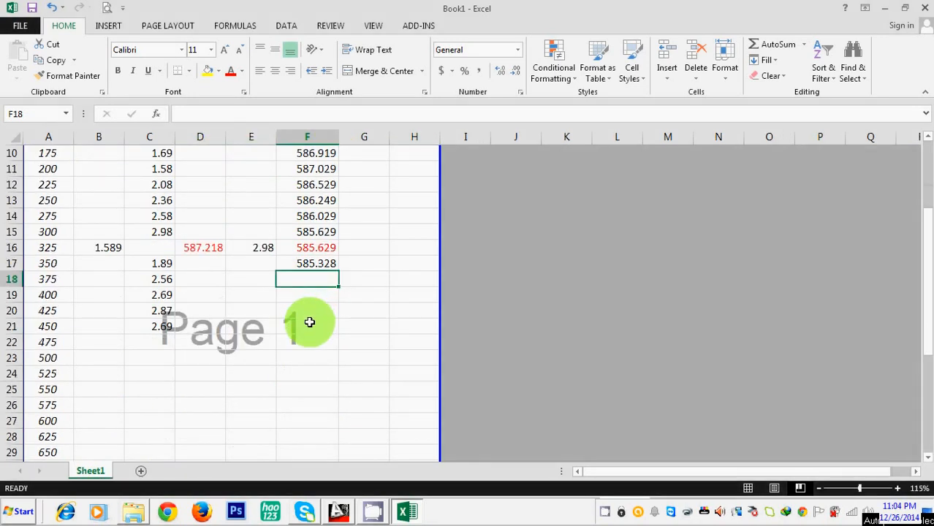
click(307, 264)
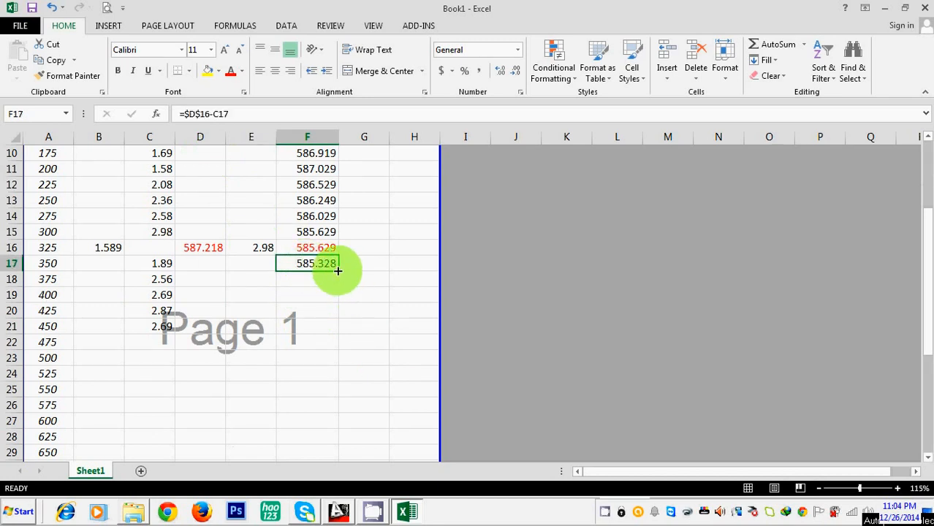
drag(341, 272, 335, 331)
click(316, 372)
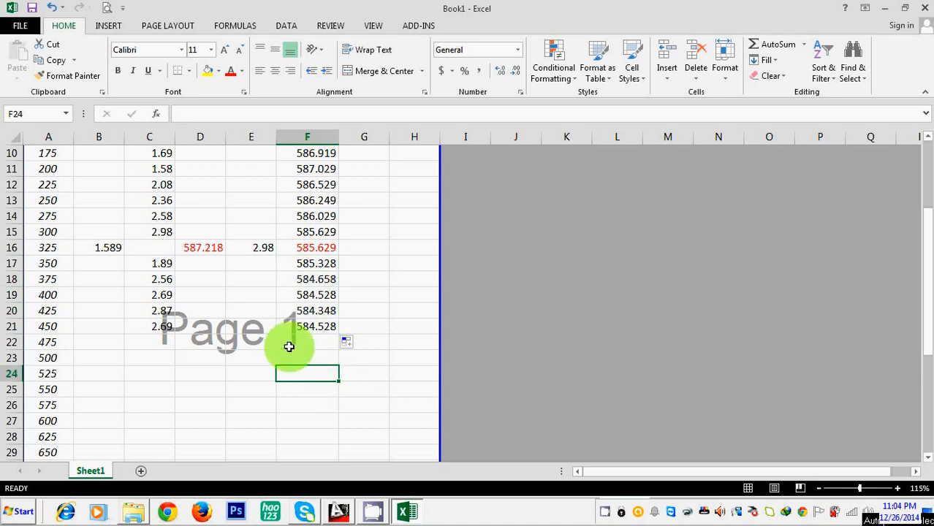
Remove the bold formatting from the table range A1:H41 and make all of its entries italic
scroll(250, 351, up, 2)
scroll(248, 347, down, 6)
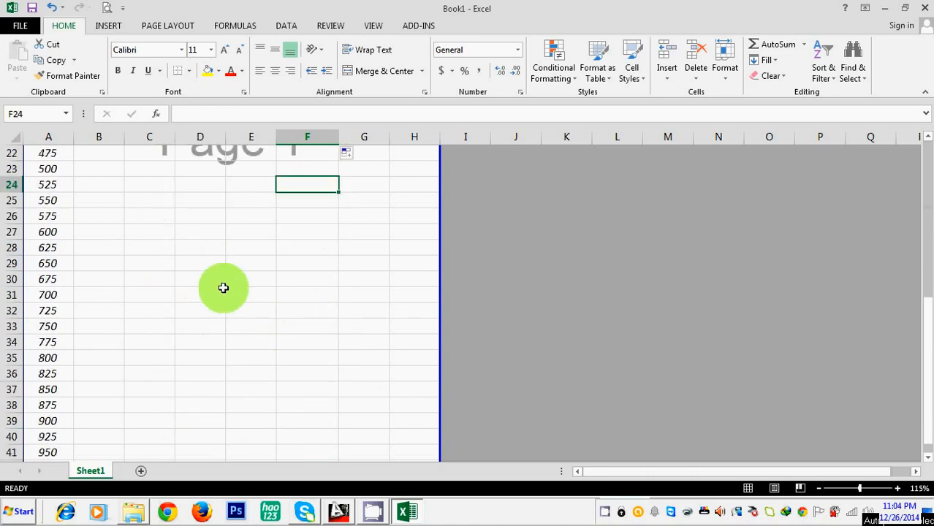
scroll(223, 288, down, 4)
scroll(220, 285, up, 7)
scroll(220, 284, up, 4)
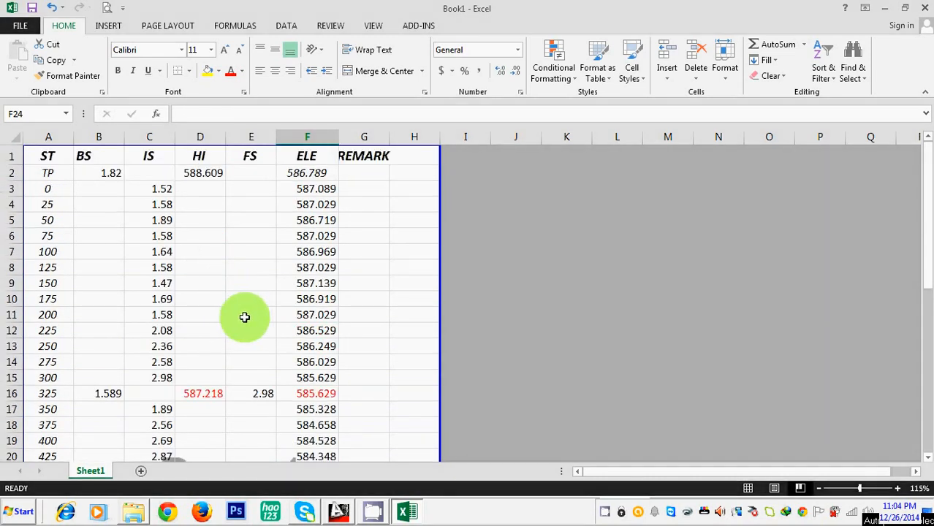
mouse_move(41, 158)
mouse_down()
mouse_move(334, 505)
mouse_move(371, 502)
mouse_move(401, 439)
mouse_up()
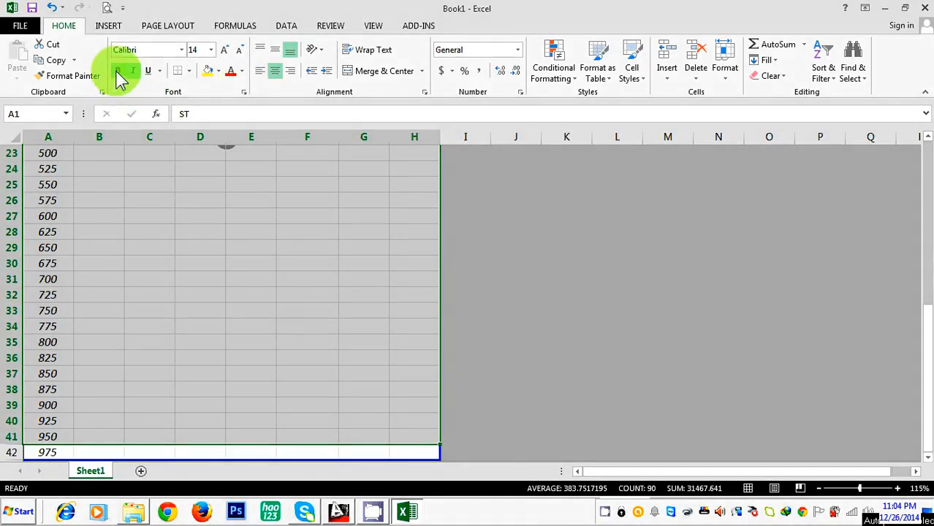
click(118, 73)
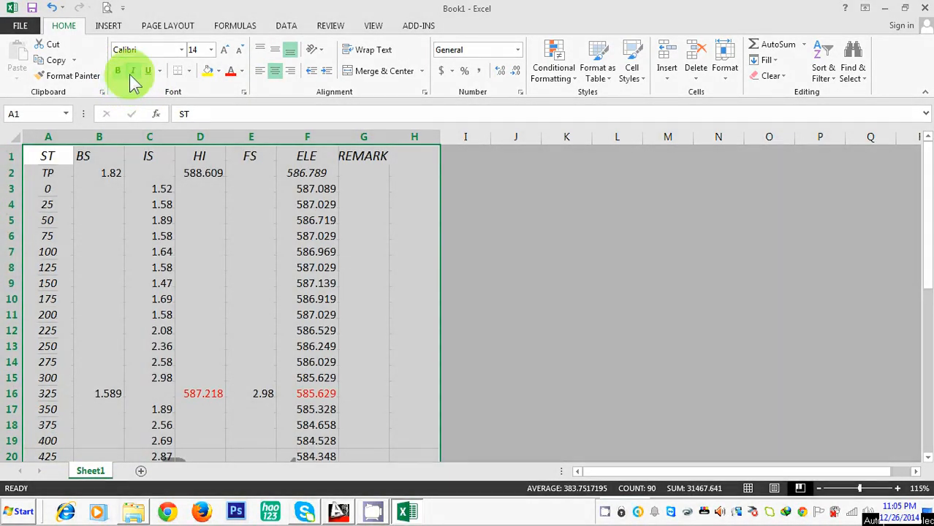
click(133, 74)
click(133, 73)
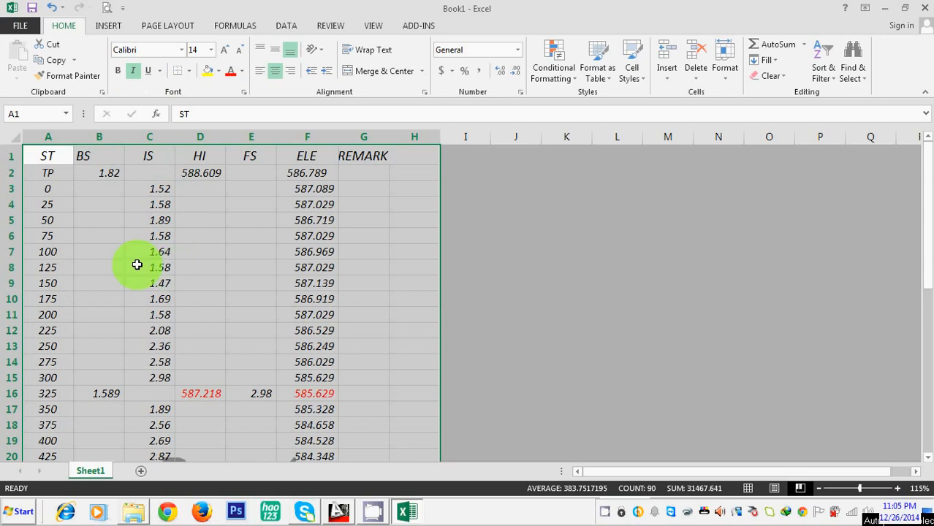
Make the header row from ST to REMARK bold again
click(117, 254)
drag(47, 155, 377, 148)
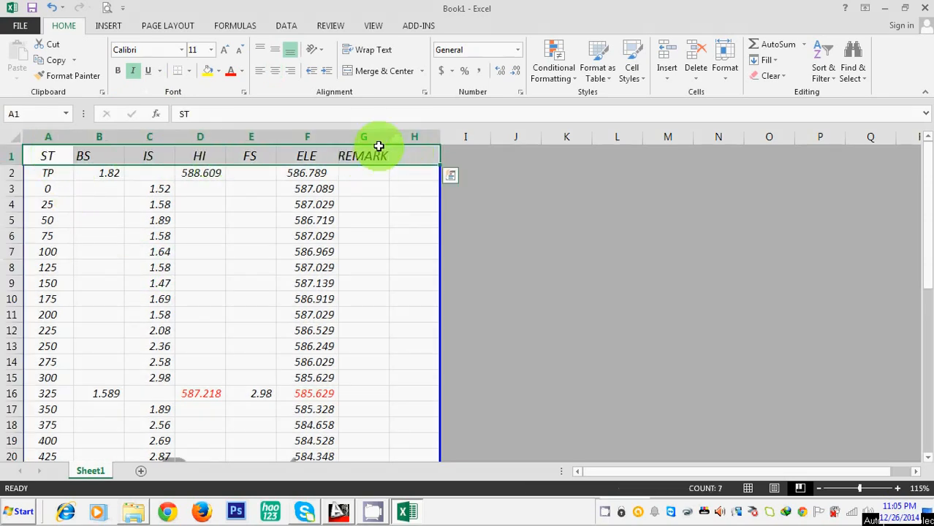
click(116, 73)
click(252, 204)
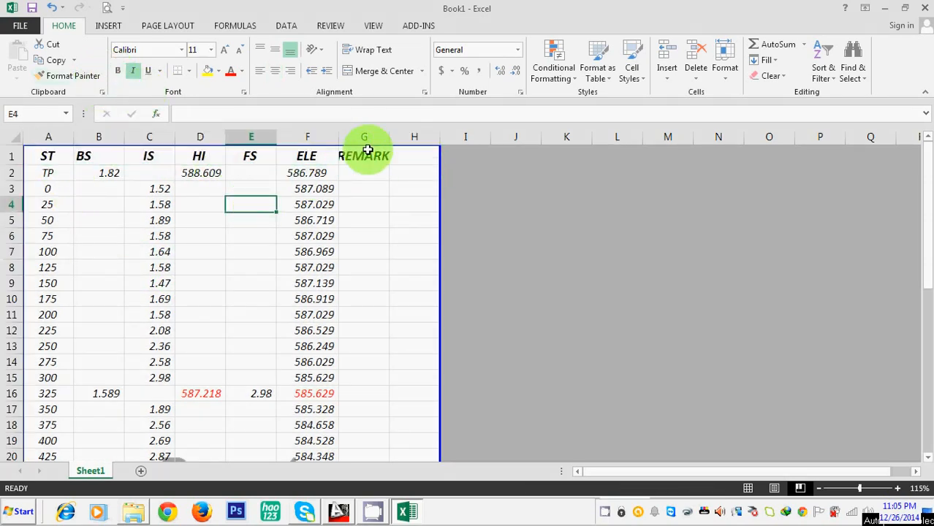
Widen column G so the REMARK heading fits inside it, and review the sheet
drag(390, 137, 408, 141)
scroll(384, 194, down, 12)
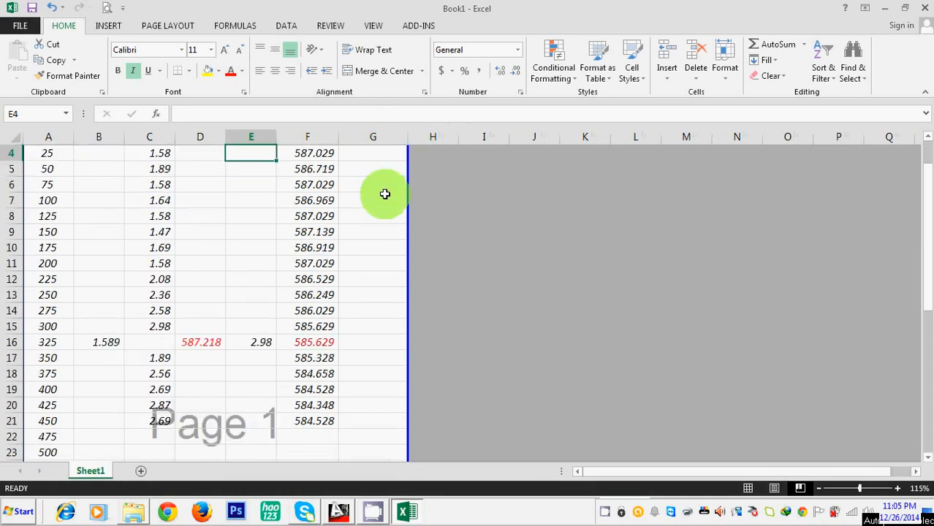
scroll(162, 251, up, 12)
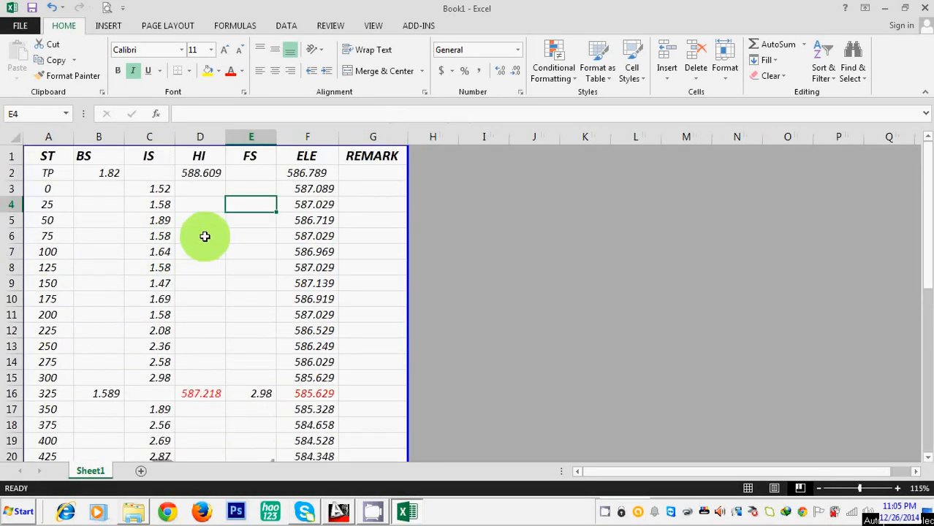
scroll(220, 289, down, 1)
scroll(219, 290, up, 1)
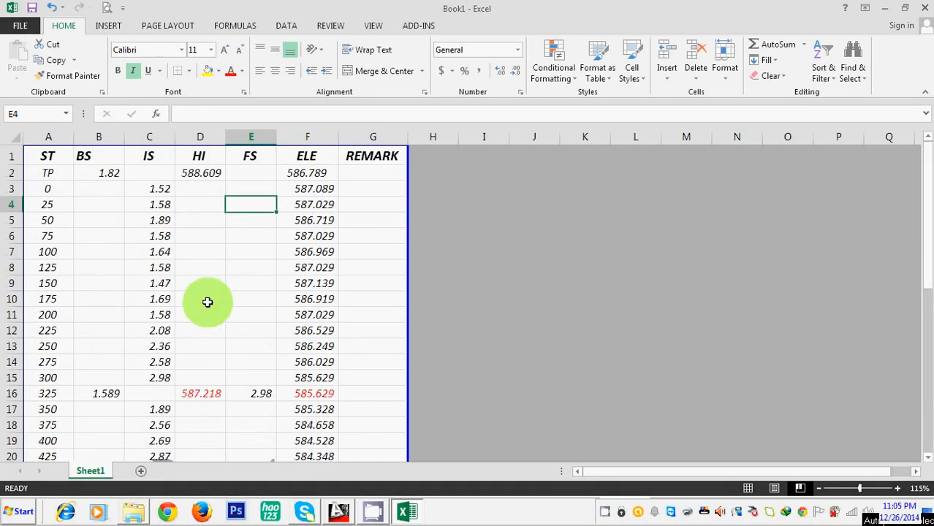
Review the levelling table down to station 950 and minimize the workbook window to show the desktop
click(60, 170)
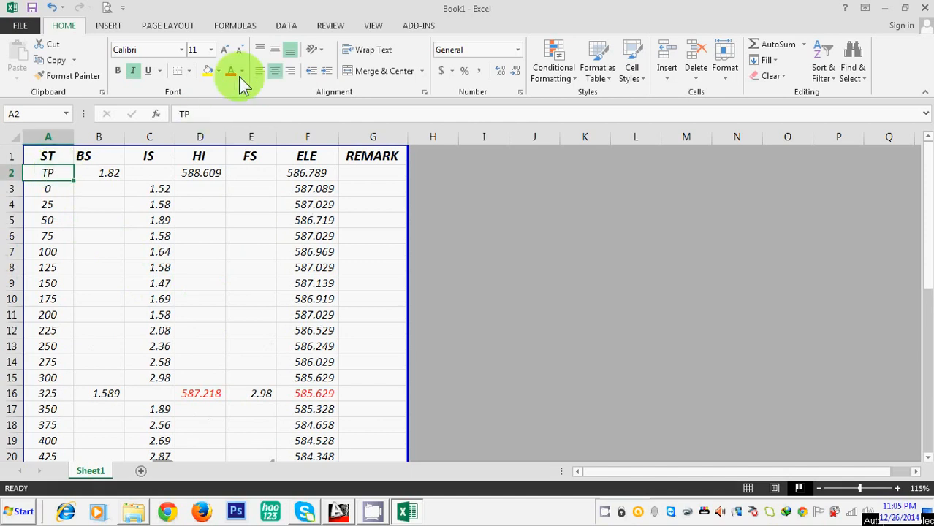
scroll(229, 236, down, 10)
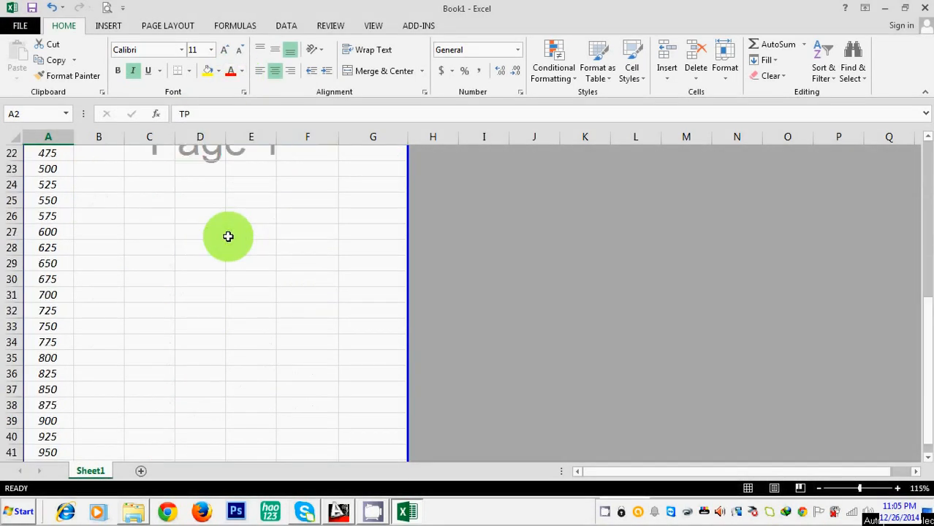
scroll(209, 257, up, 6)
scroll(213, 253, up, 3)
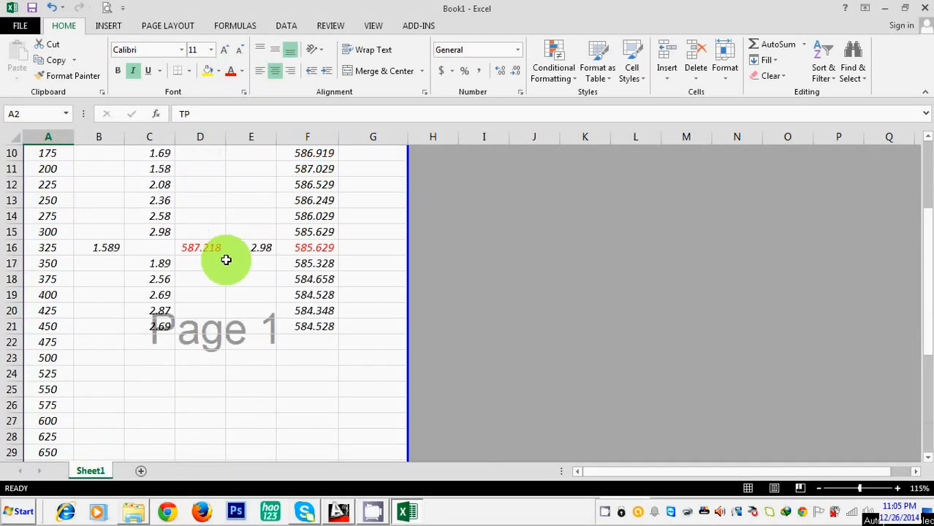
click(886, 12)
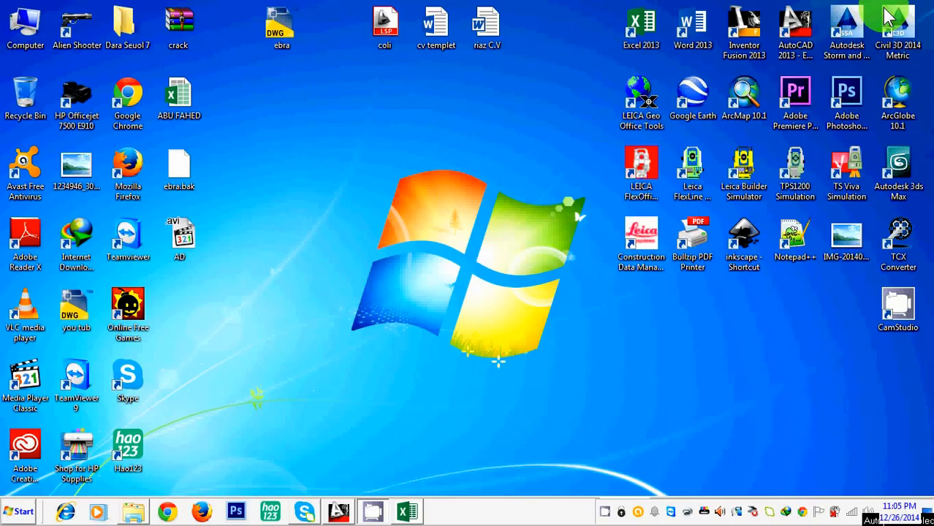
right_click(608, 513)
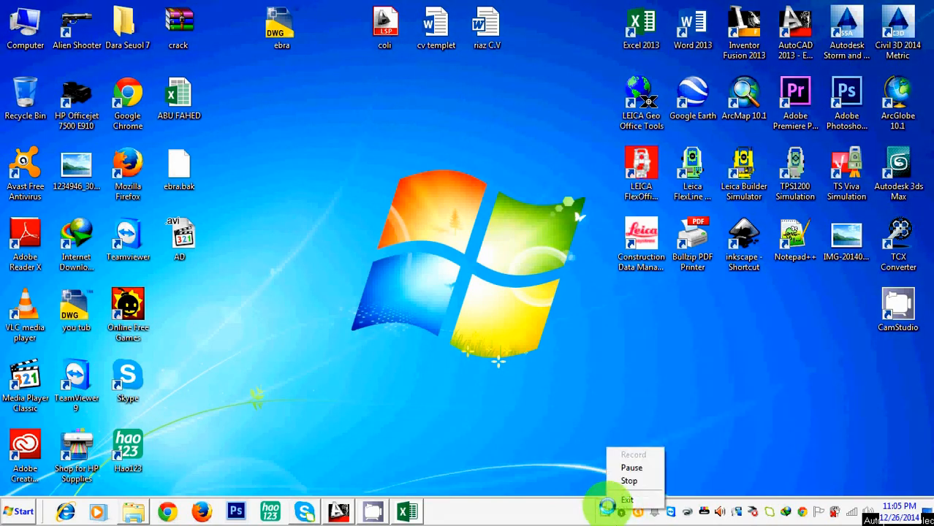
click(626, 500)
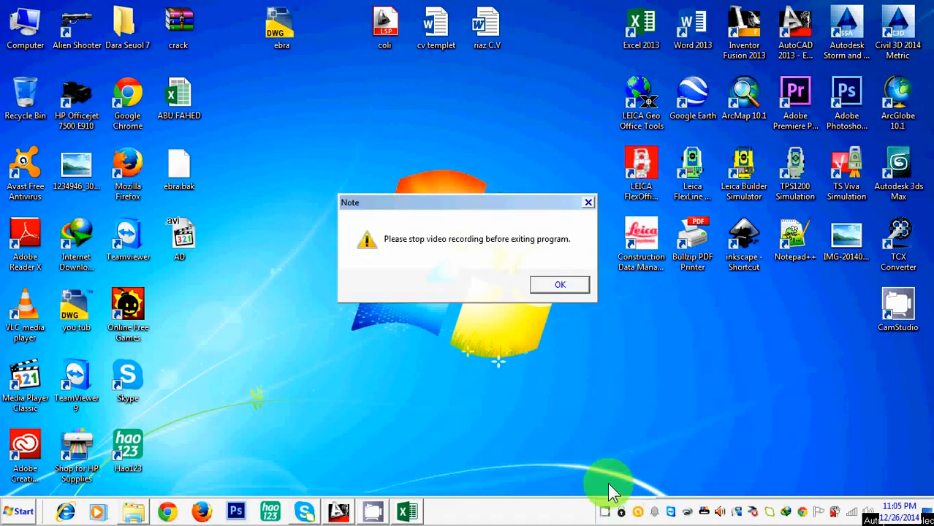
right_click(604, 512)
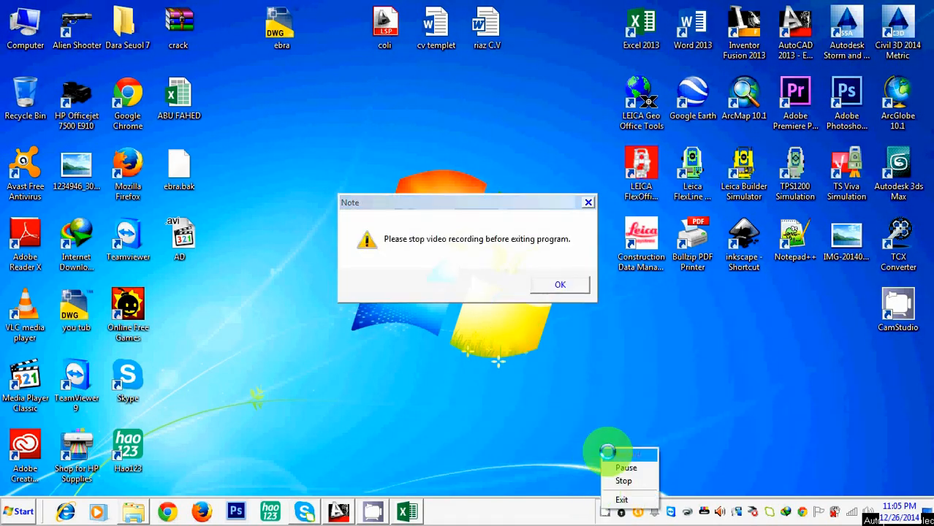